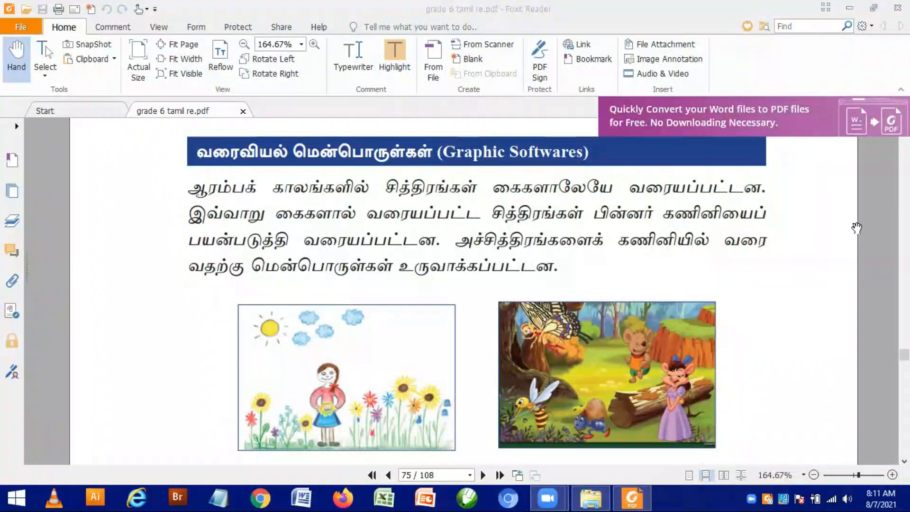
Step: Read through the Graphic Softwares section of the textbook PDF, including the drawing comparison and the software examples on page 76
scroll(790, 251, down, 3)
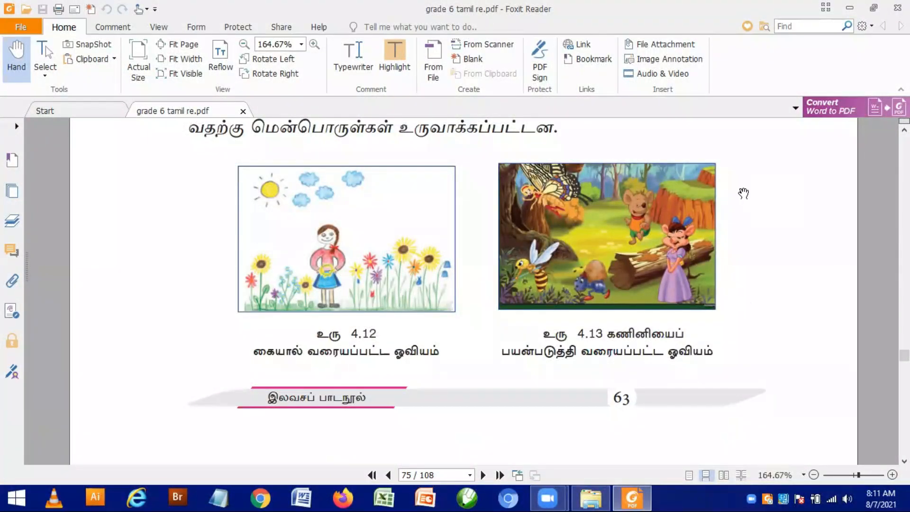
scroll(725, 330, down, 1)
scroll(713, 199, down, 5)
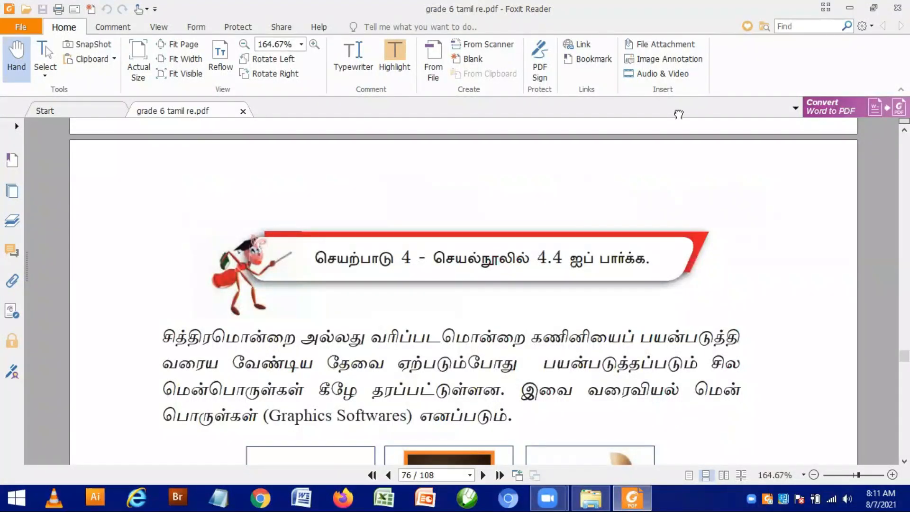
scroll(344, 397, down, 4)
scroll(344, 397, up, 2)
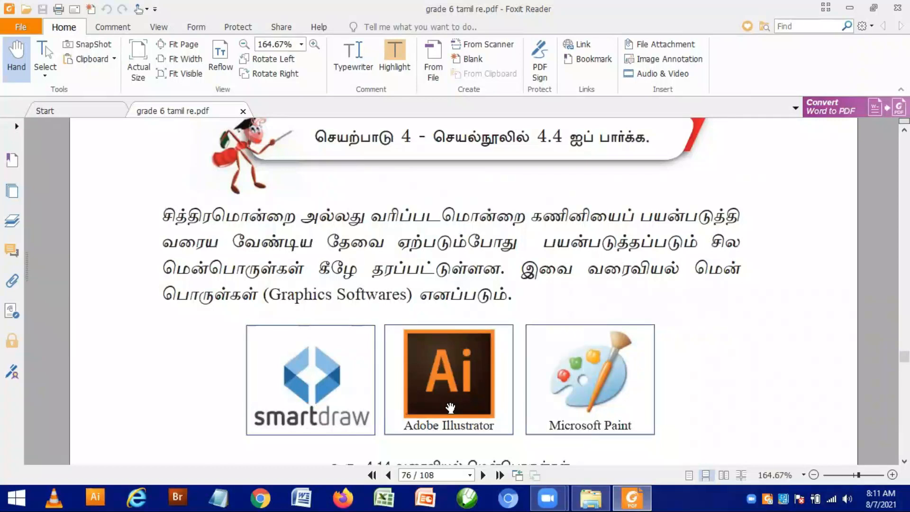
Step: Minimize the PDF reader to show the desktop and refresh it
click(851, 8)
key(super+d)
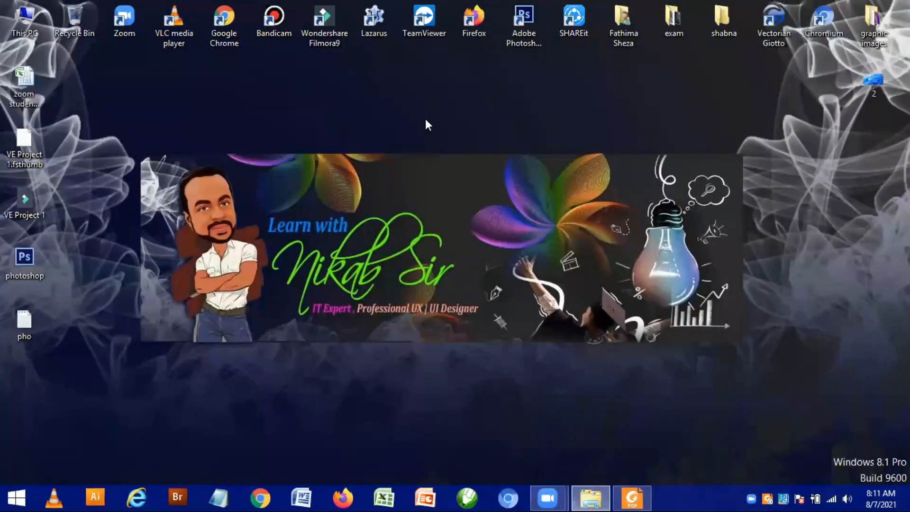
right_click(592, 295)
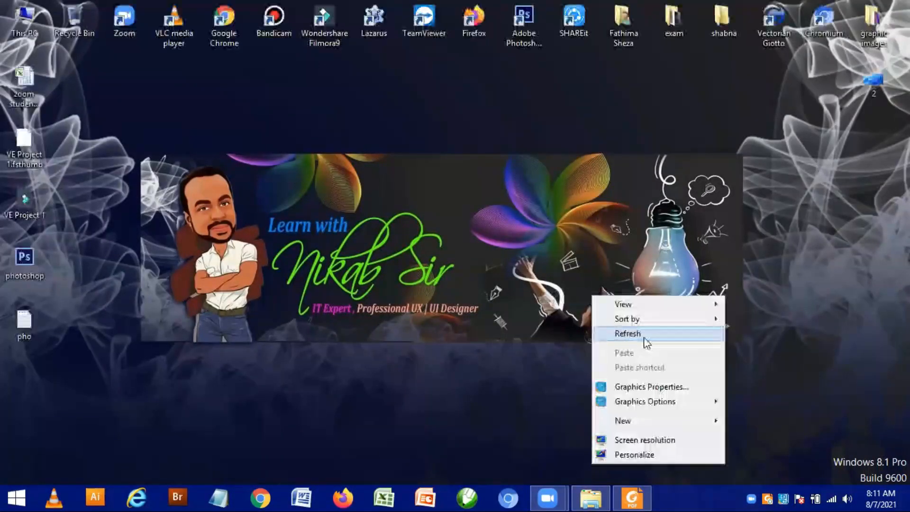
click(641, 335)
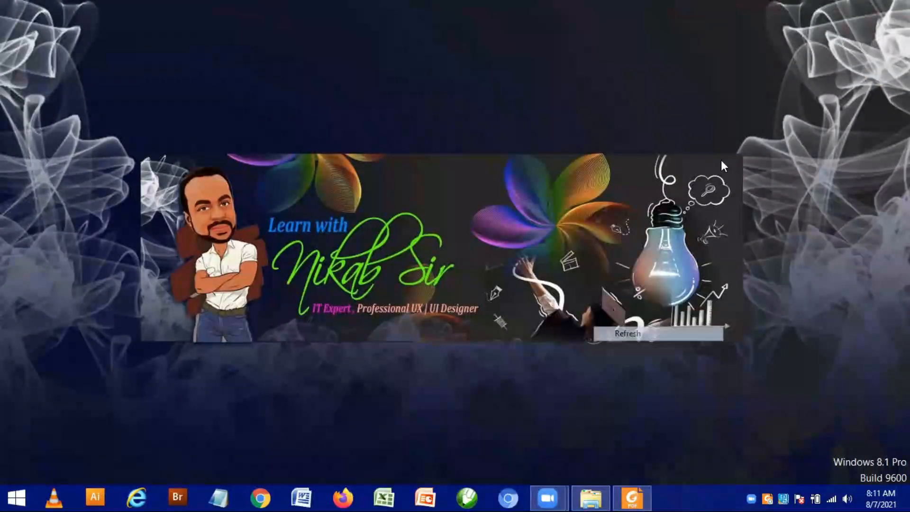
Step: Search the computer for "paint" and open the Paint program
click(883, 131)
text(paint)
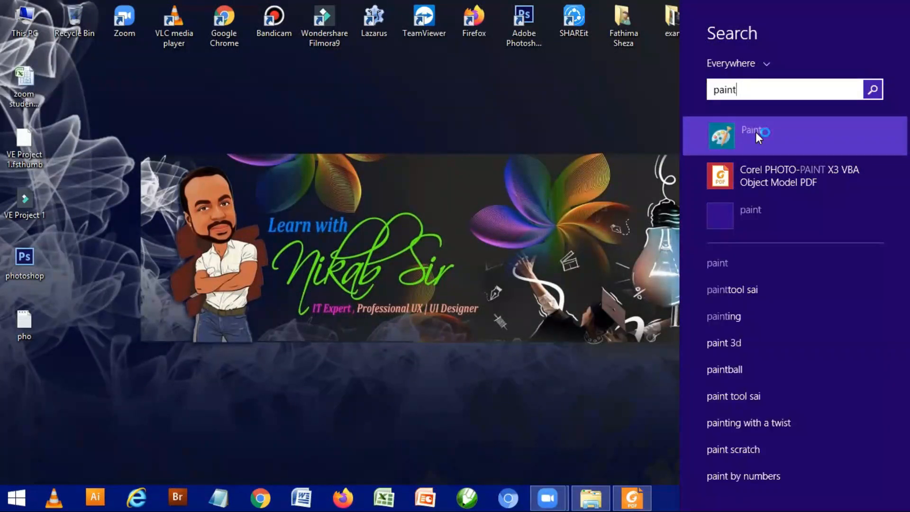
click(756, 132)
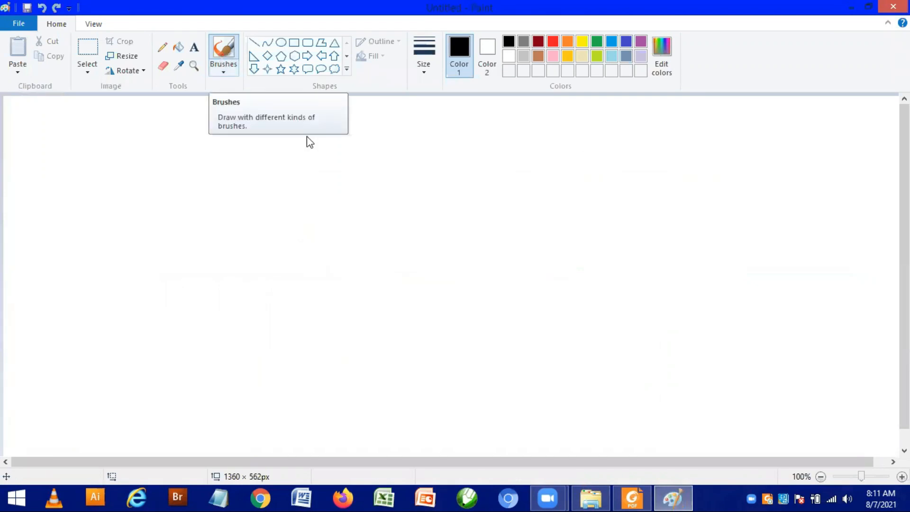
Step: Draw freehand black looping brush strokes in the upper middle of the blank canvas
click(364, 189)
drag(363, 189, 388, 200)
mouse_move(406, 163)
mouse_down()
mouse_move(434, 167)
mouse_move(473, 144)
mouse_move(307, 191)
mouse_move(391, 183)
mouse_move(402, 149)
mouse_up()
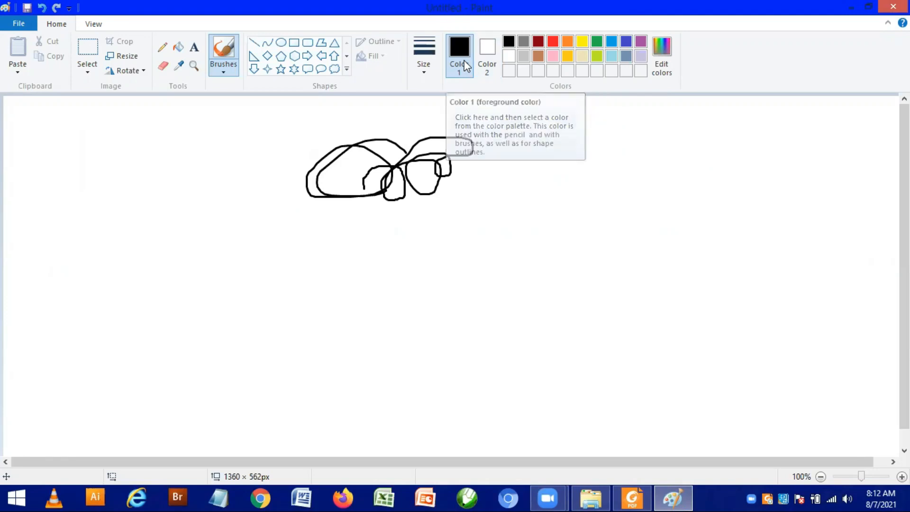
Step: Set Color 1 to red and draw a freehand red scribble to the right of the black strokes
click(552, 44)
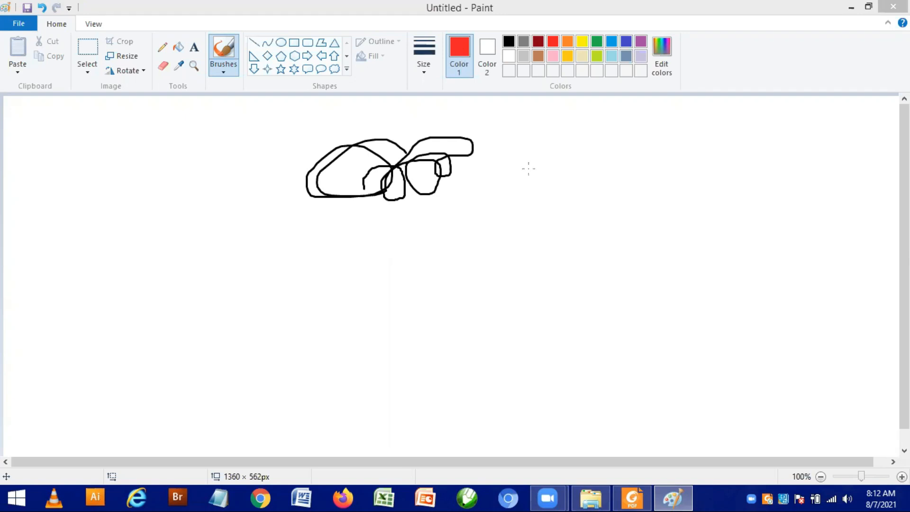
drag(529, 162, 532, 200)
mouse_move(539, 137)
mouse_down()
mouse_move(519, 200)
mouse_move(570, 175)
mouse_up()
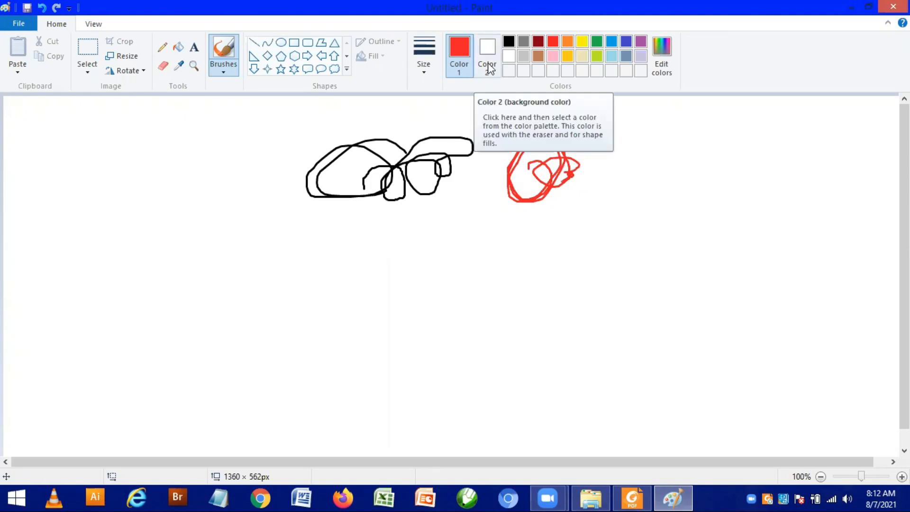
Step: Set Color 2 to blue and draw freehand loops with it beside the red scribble
click(488, 64)
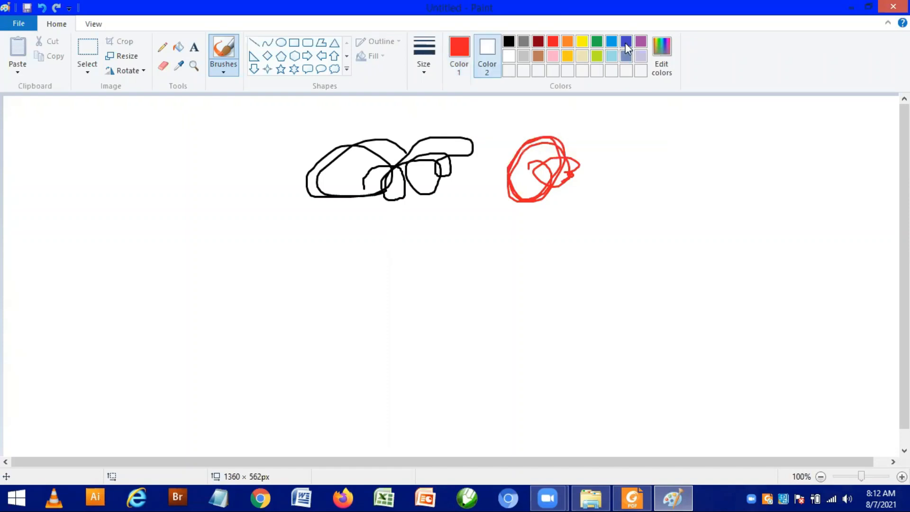
click(626, 42)
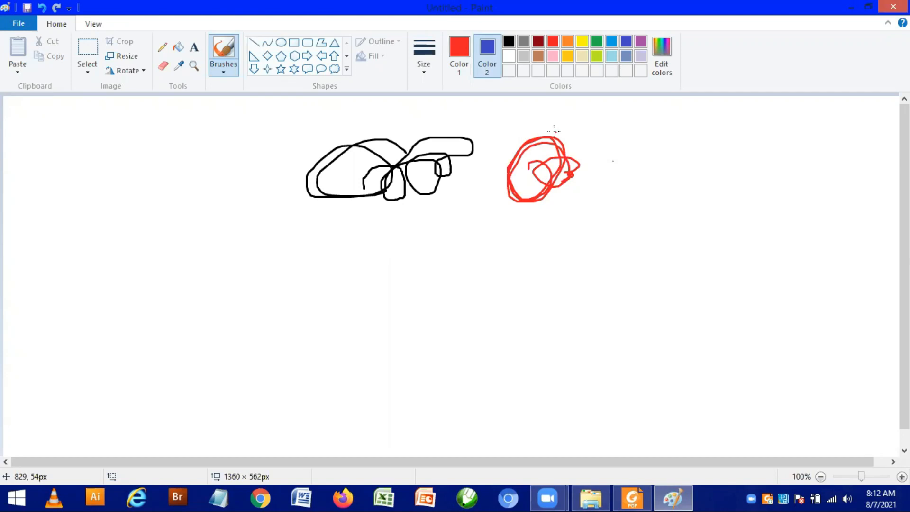
right_click(591, 133)
mouse_move(592, 145)
mouse_down()
mouse_move(603, 133)
mouse_move(624, 168)
mouse_move(610, 167)
mouse_move(611, 176)
mouse_up()
Step: Draw red loops with Color 1 below the black strokes and small blue loops with Color 2 beside them
drag(425, 254, 414, 303)
drag(470, 264, 413, 304)
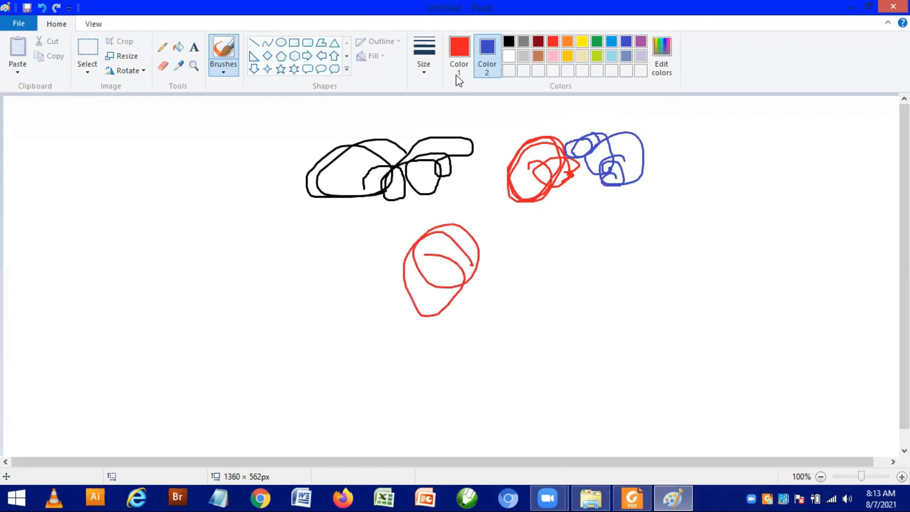
drag(512, 227, 479, 231)
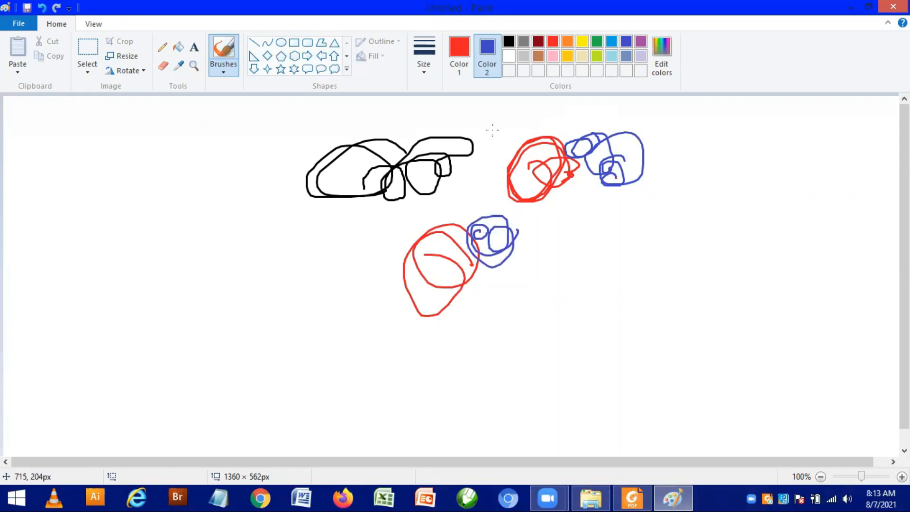
Step: Set Color 2 to white and make Color 1 the active color
right_click(510, 59)
click(509, 58)
click(509, 57)
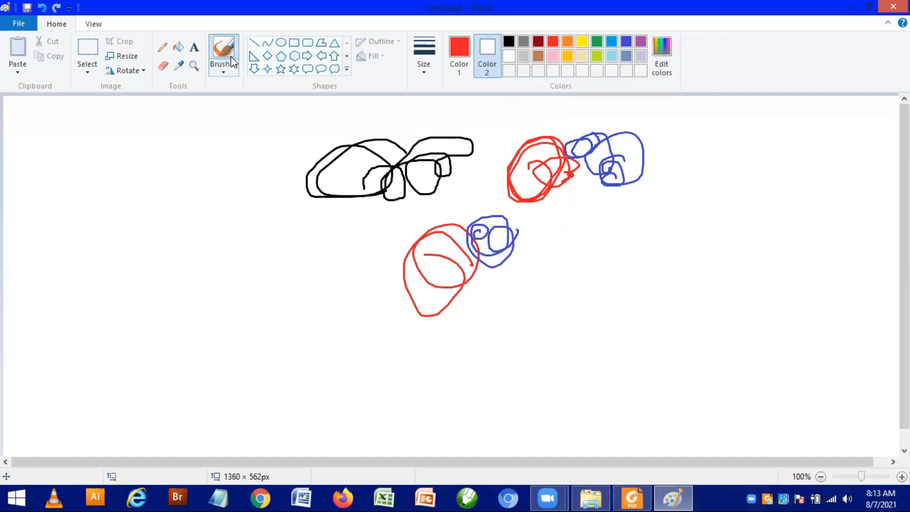
click(453, 61)
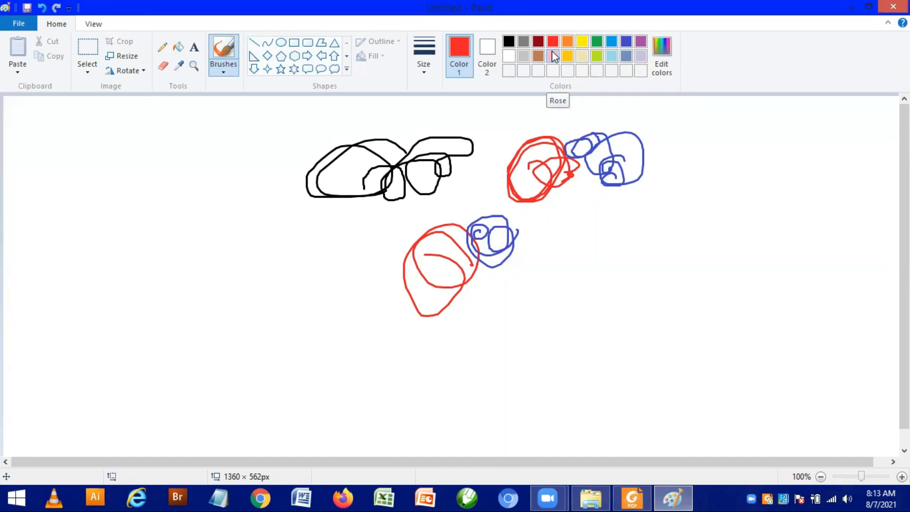
Step: Open the color editor for Color 1, try several hues, and pick a magenta with hue 197 and saturation 199
click(664, 61)
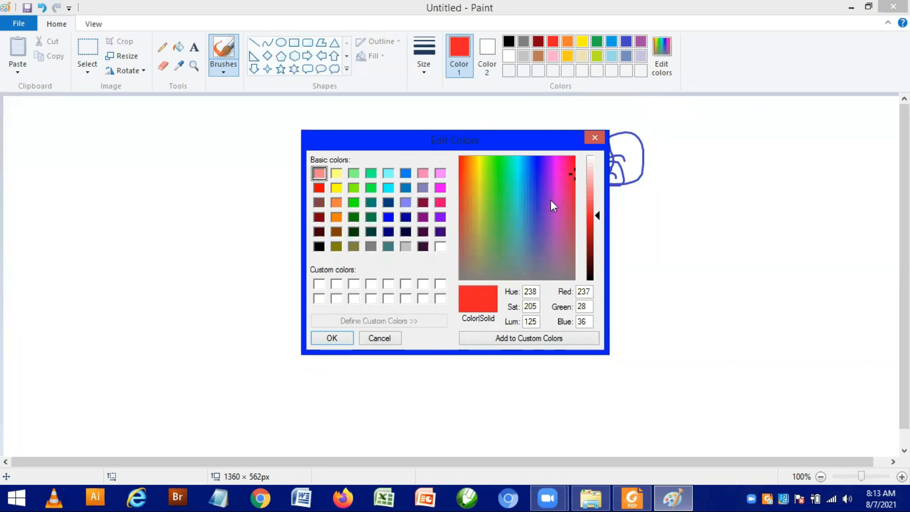
drag(570, 174, 564, 176)
drag(557, 178, 557, 169)
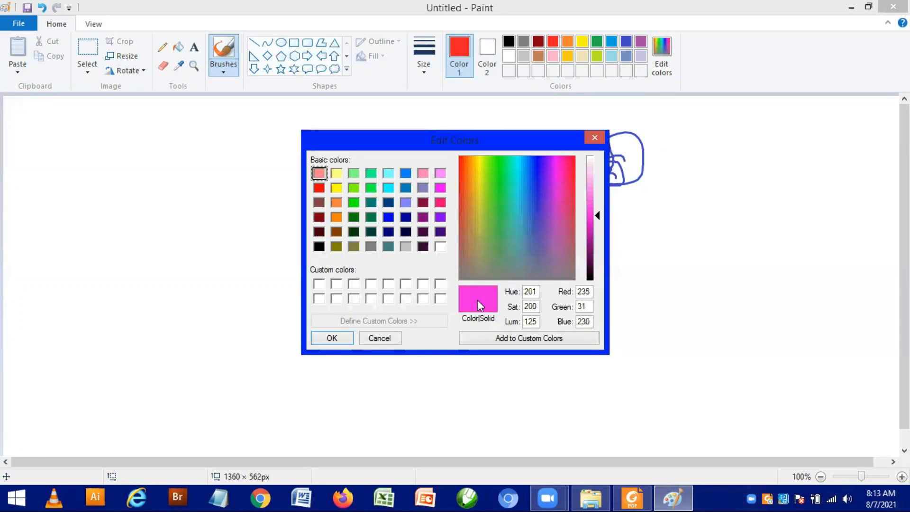
click(546, 169)
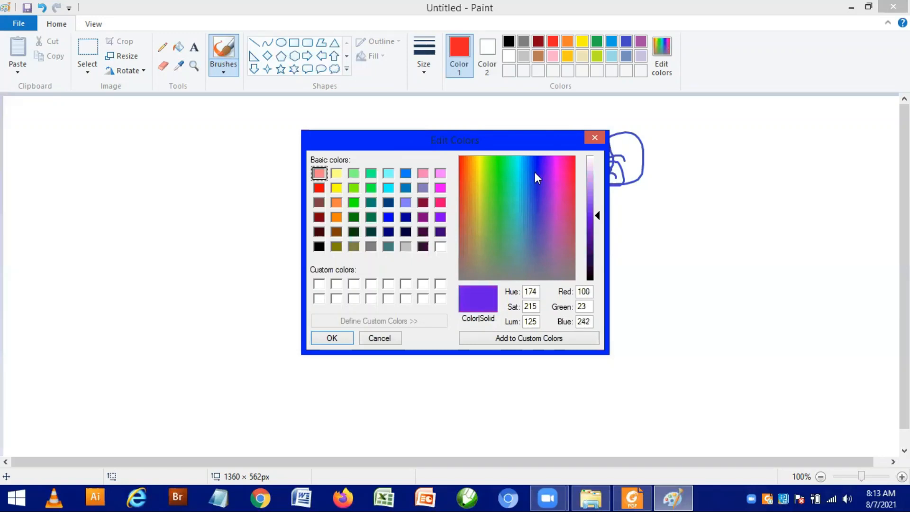
click(519, 178)
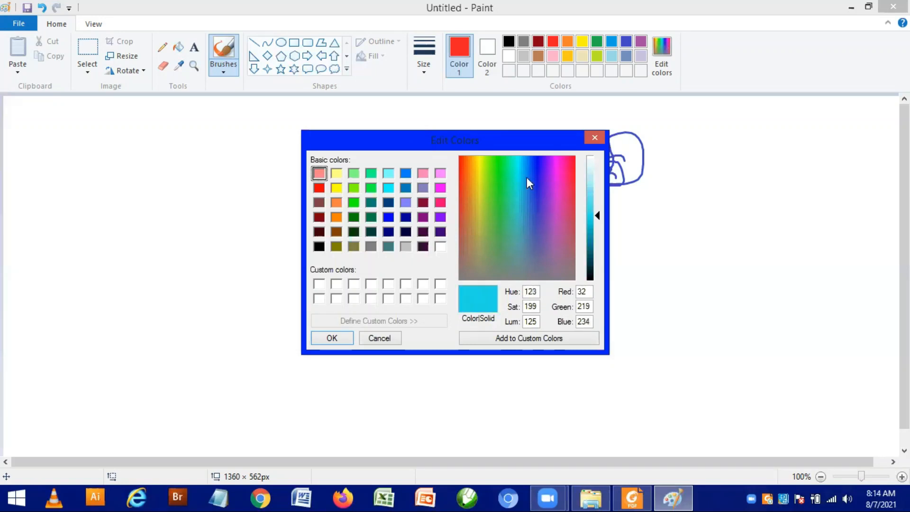
click(555, 177)
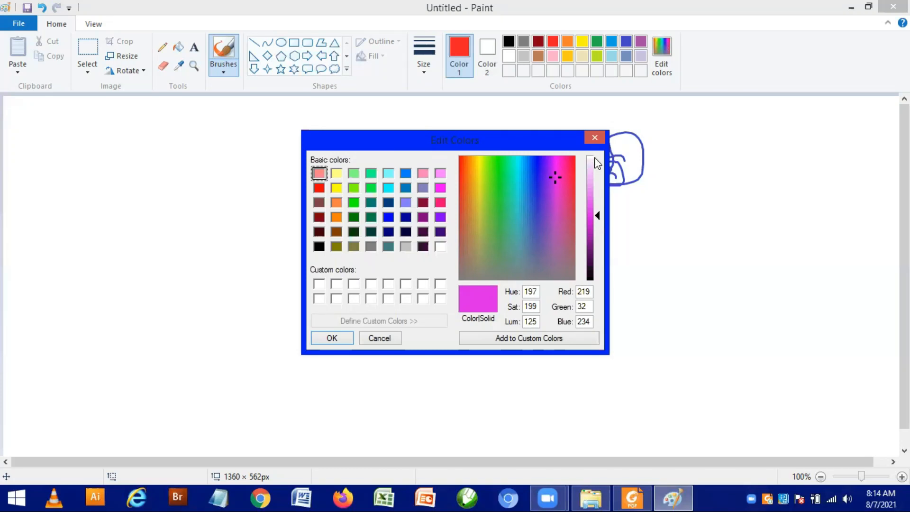
Step: Try lighter and darker shades, set the magenta's luminance to 96, and apply it to Color 1 as a custom color
drag(599, 216, 599, 202)
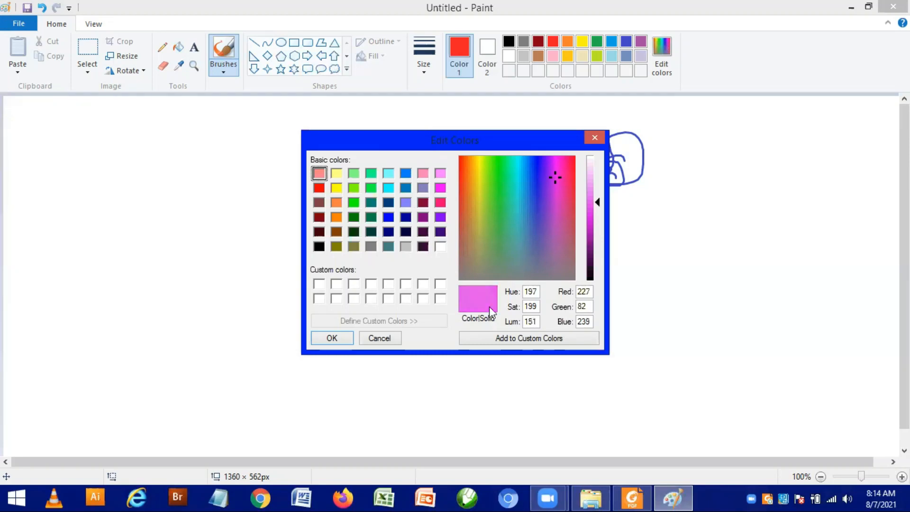
drag(599, 190, 598, 176)
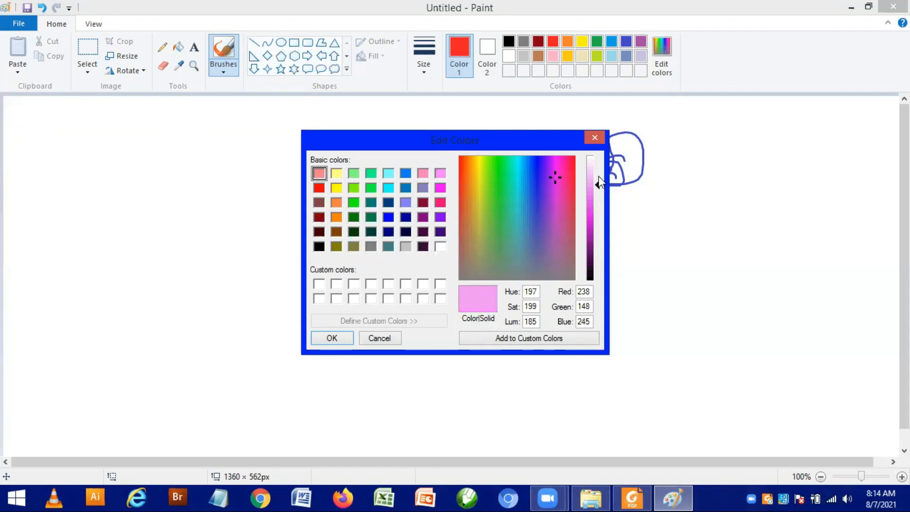
click(596, 214)
click(596, 266)
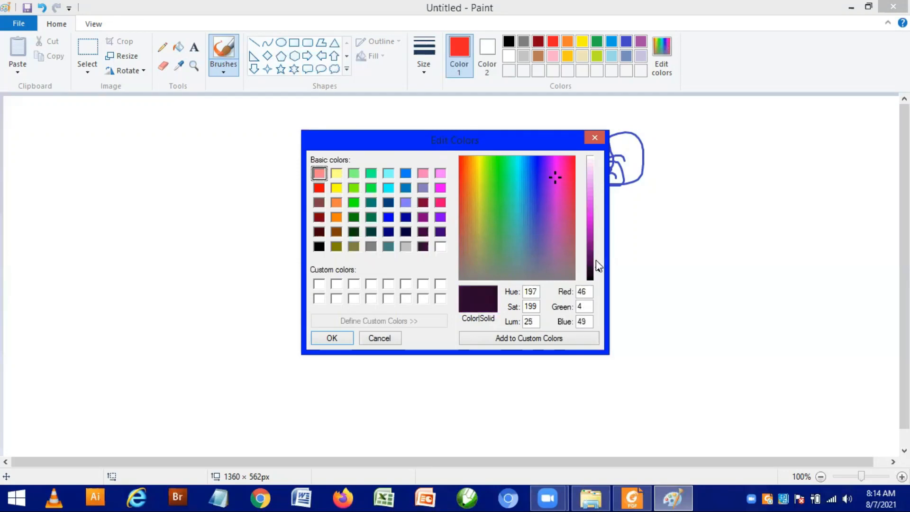
click(598, 245)
click(595, 230)
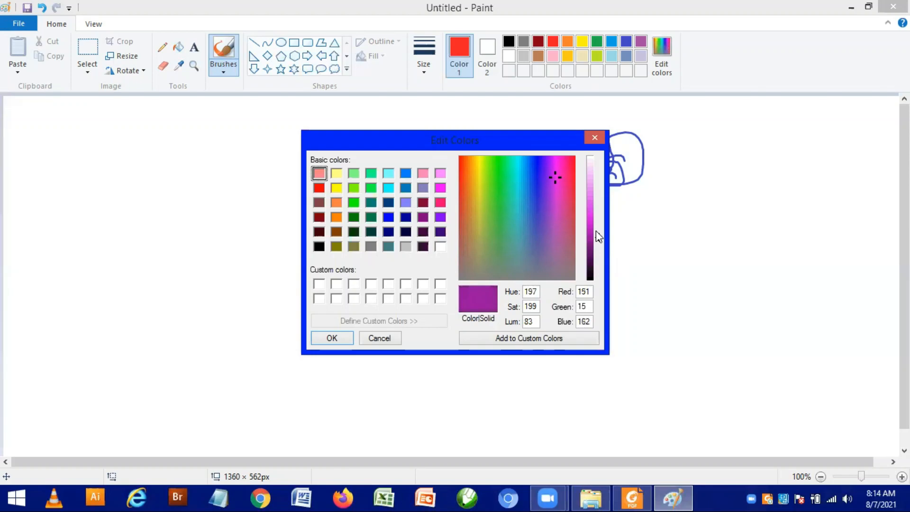
click(596, 231)
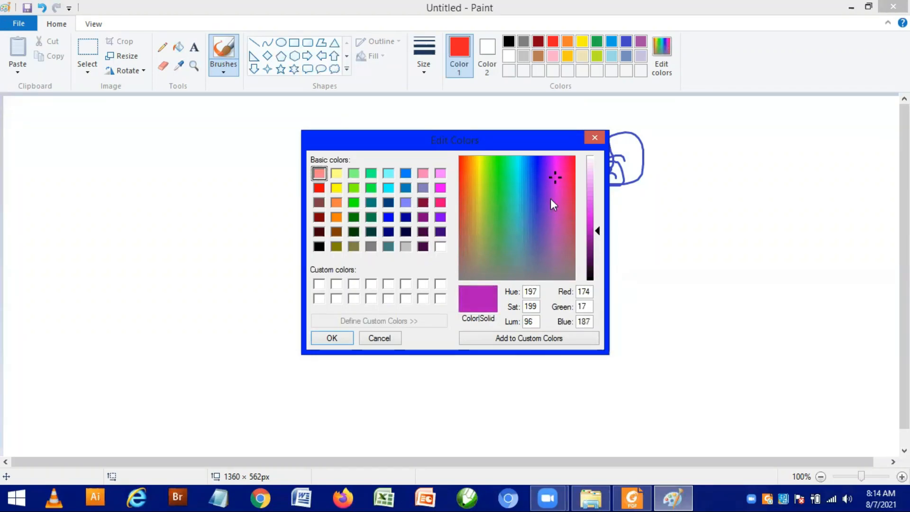
click(539, 346)
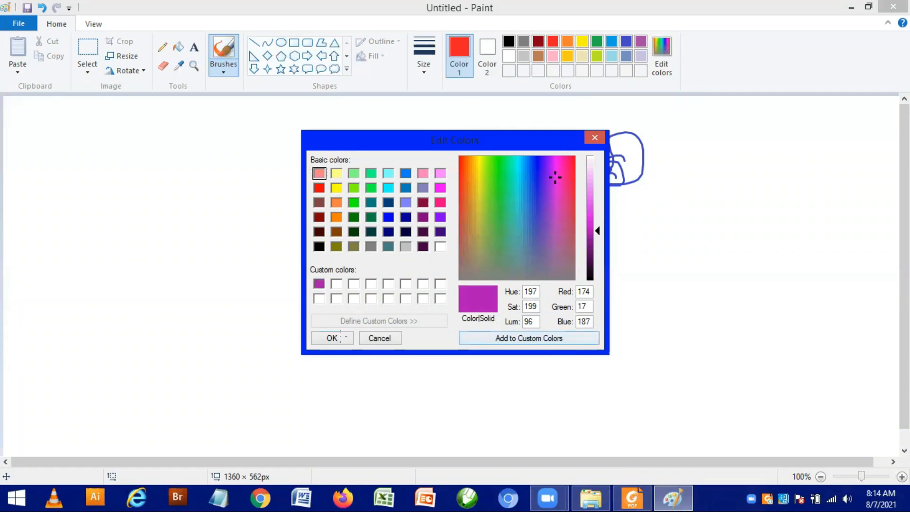
click(341, 337)
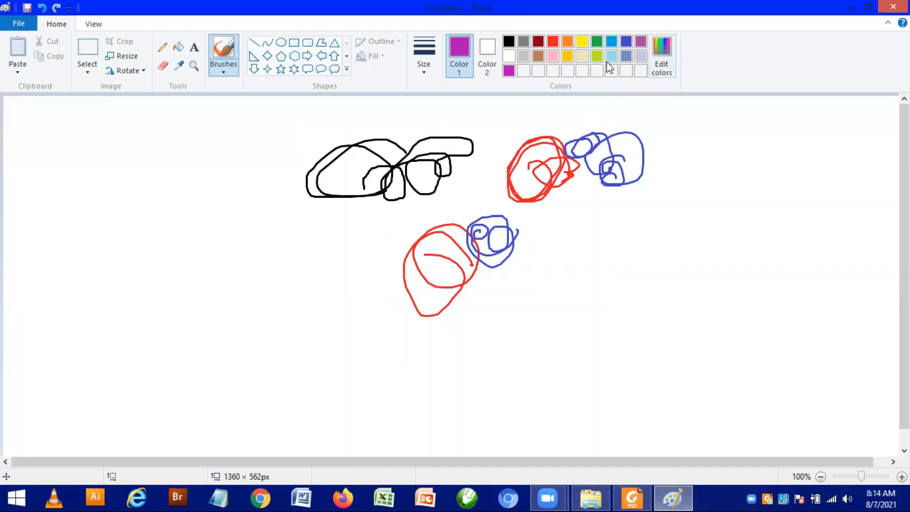
Step: Reopen the color editor, try several colors, and pick a green with hue 86 and saturation 181
click(660, 53)
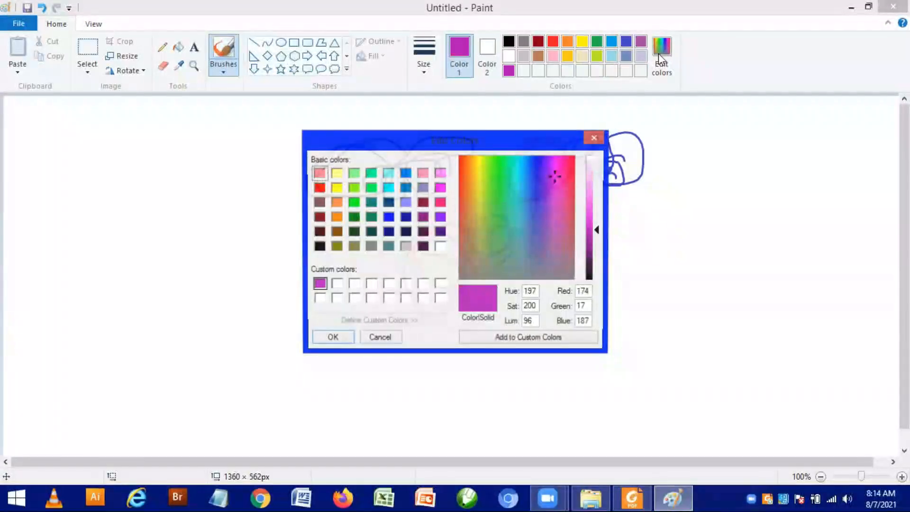
click(499, 176)
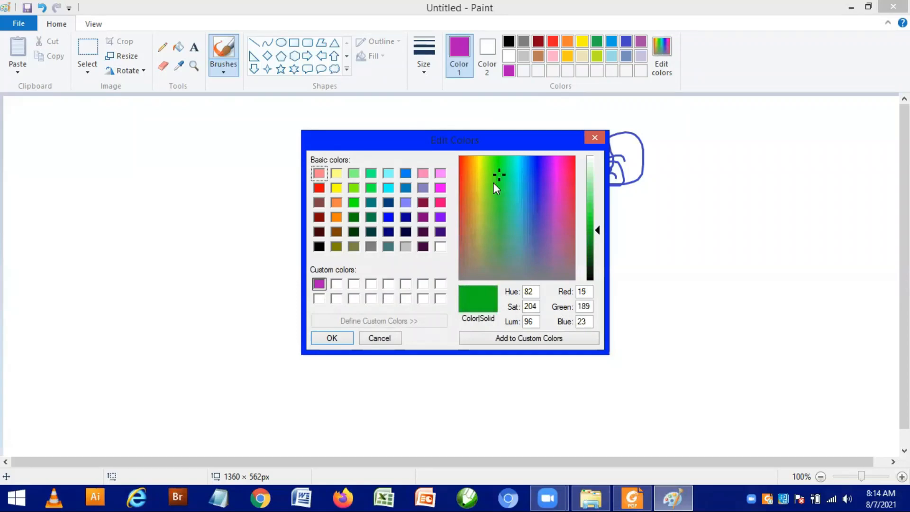
click(473, 187)
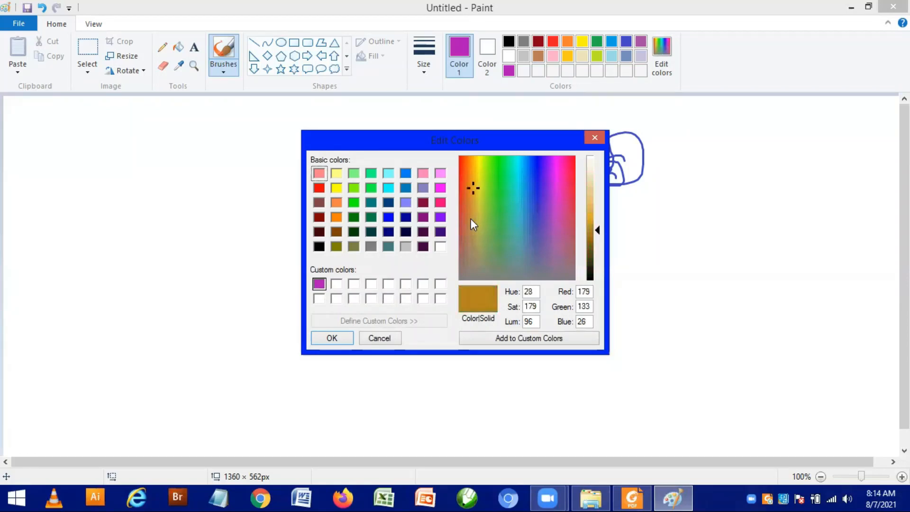
click(496, 226)
click(525, 221)
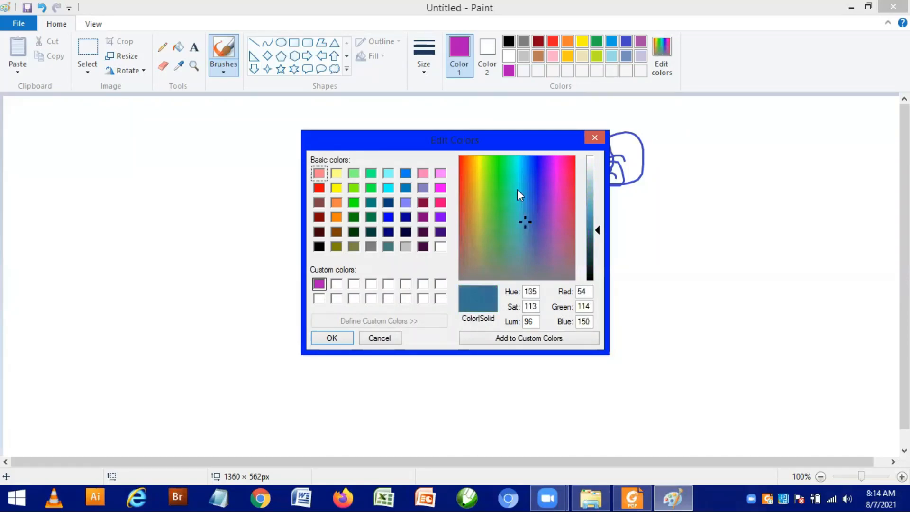
click(501, 187)
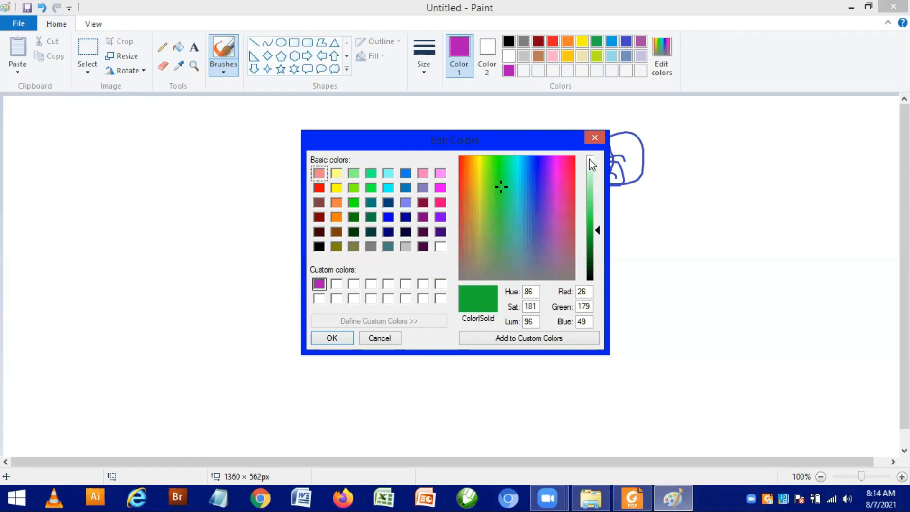
Step: Try lighter and darker shades of the green, set its luminance to 39, and apply it to Color 1 as a custom color
click(598, 213)
click(596, 188)
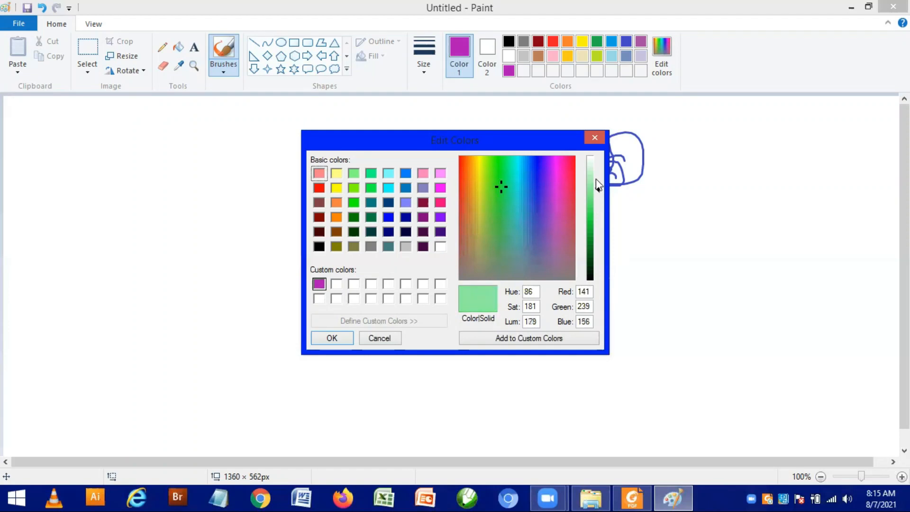
click(596, 183)
click(595, 207)
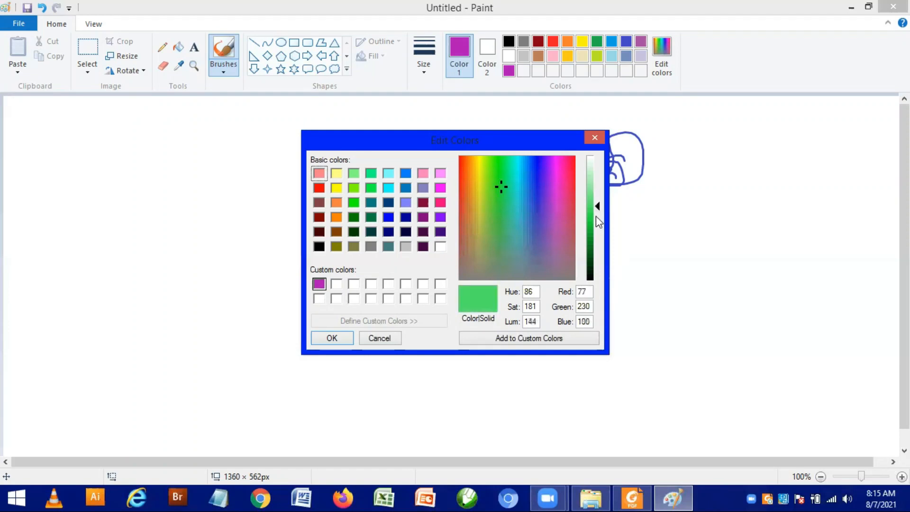
click(596, 260)
click(594, 258)
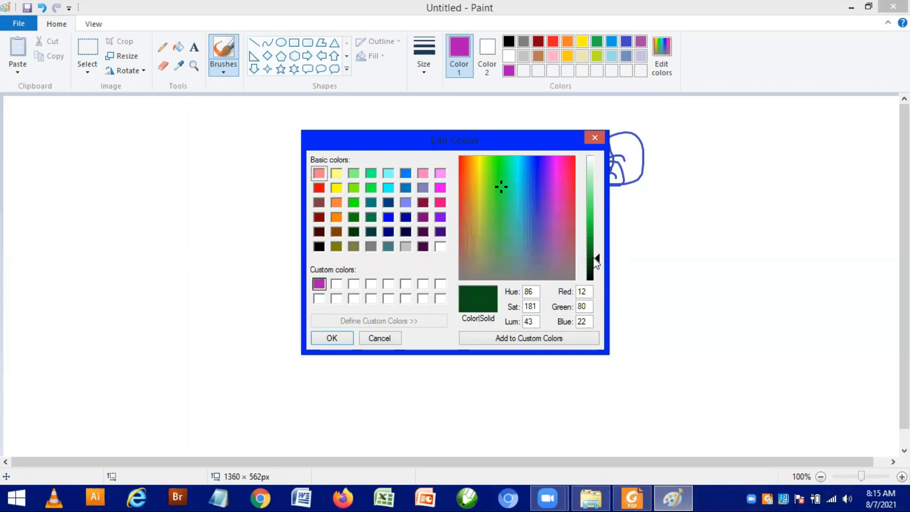
click(596, 261)
click(523, 338)
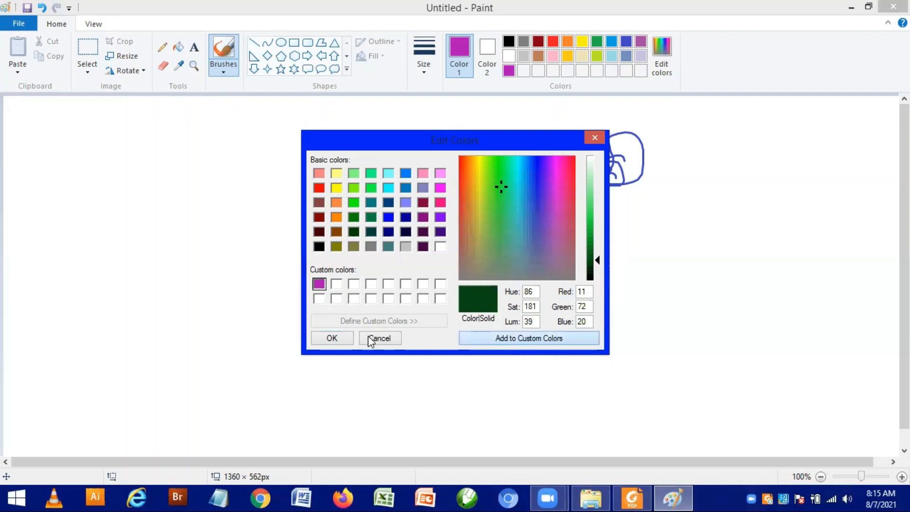
click(346, 337)
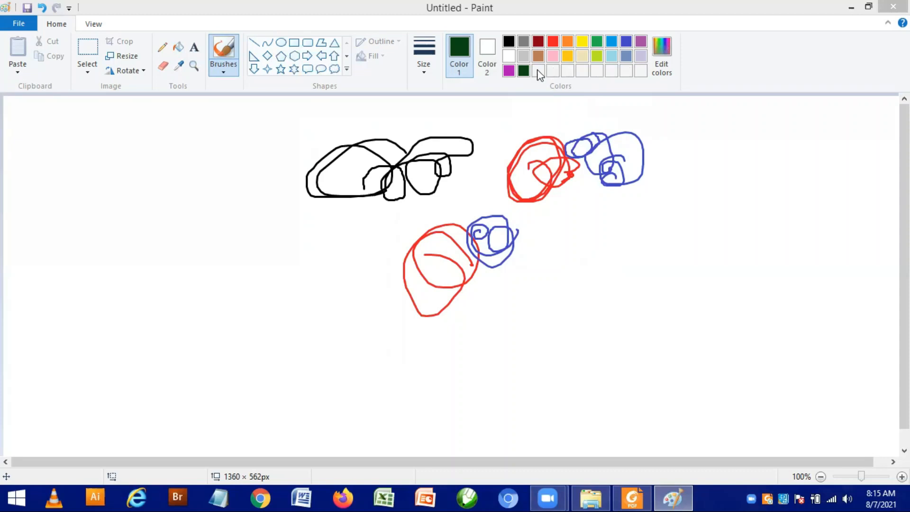
Step: Set Color 1 to red
click(554, 46)
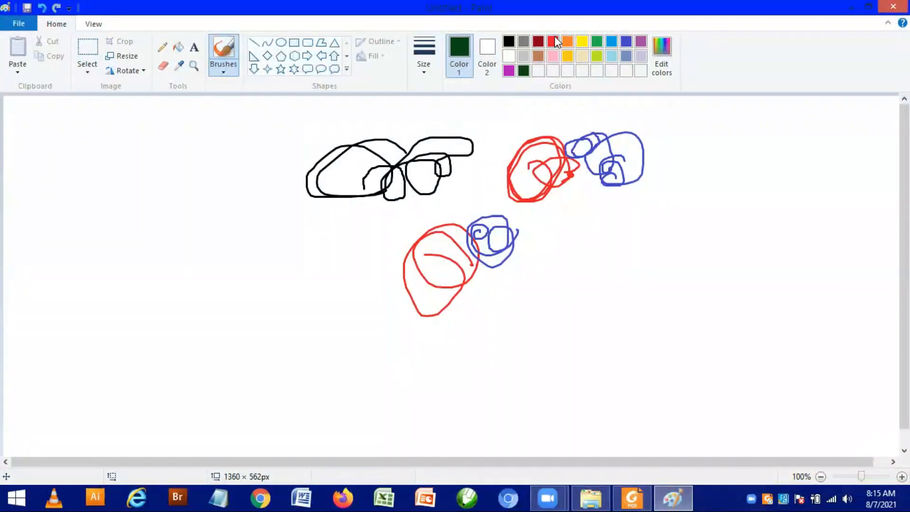
click(554, 42)
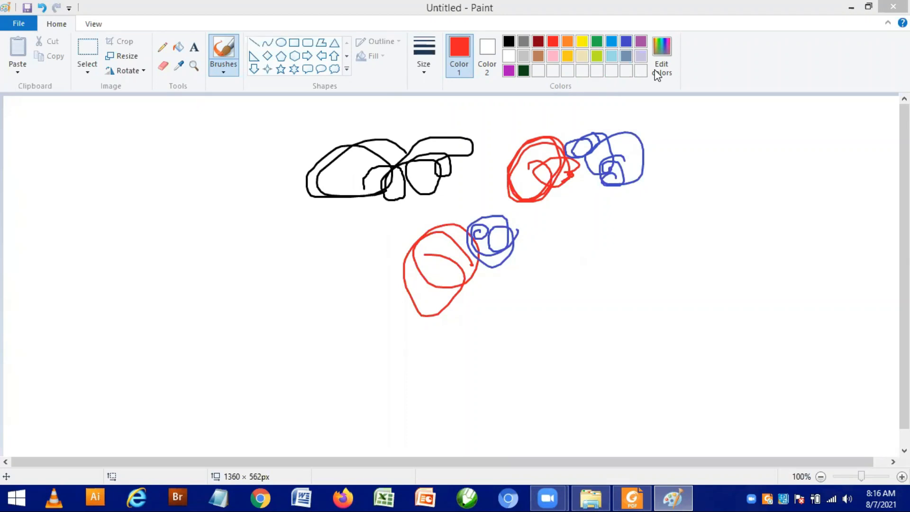
Step: Open Notepad and write "ctrl +" and "crtl -" on two separate lines
click(223, 496)
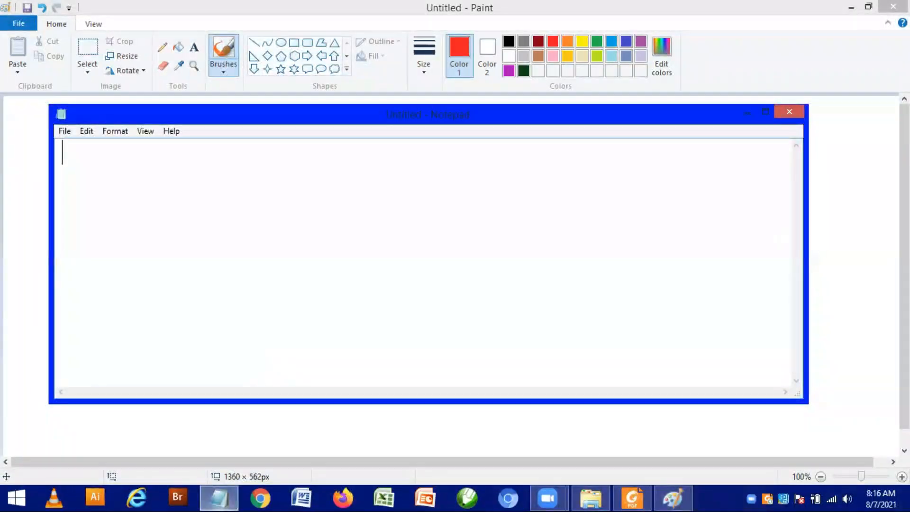
text(ctrl)
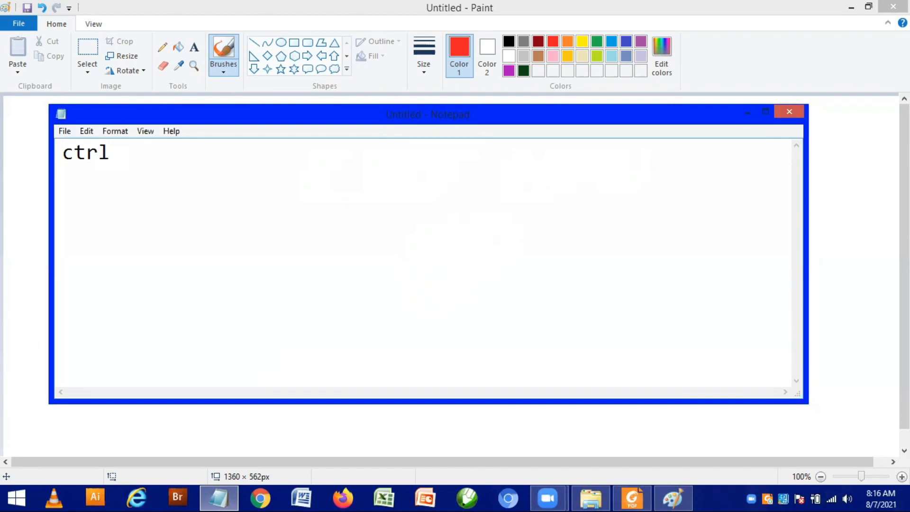
text(+)
key(Return)
text(crtl -)
Step: Add the label "big" after the plus shortcut and "small" after the minus shortcut
click(146, 153)
text(big)
click(399, 268)
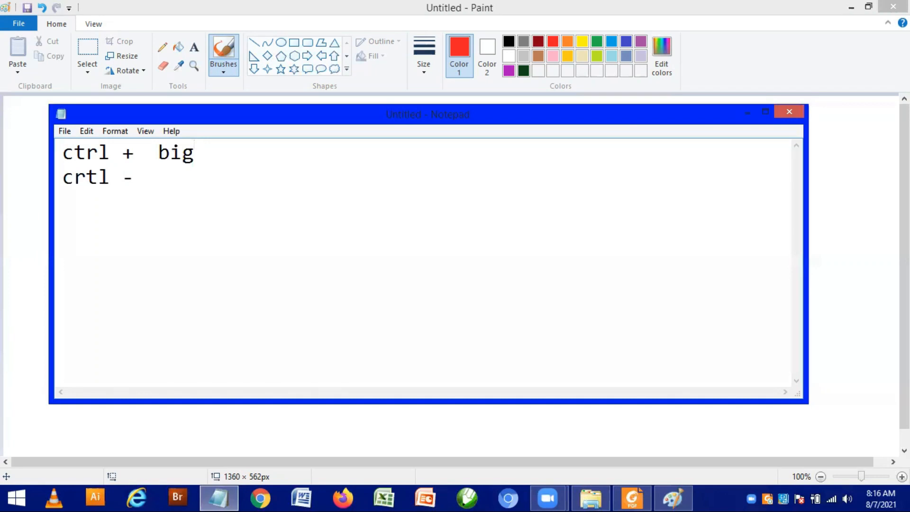
text(small)
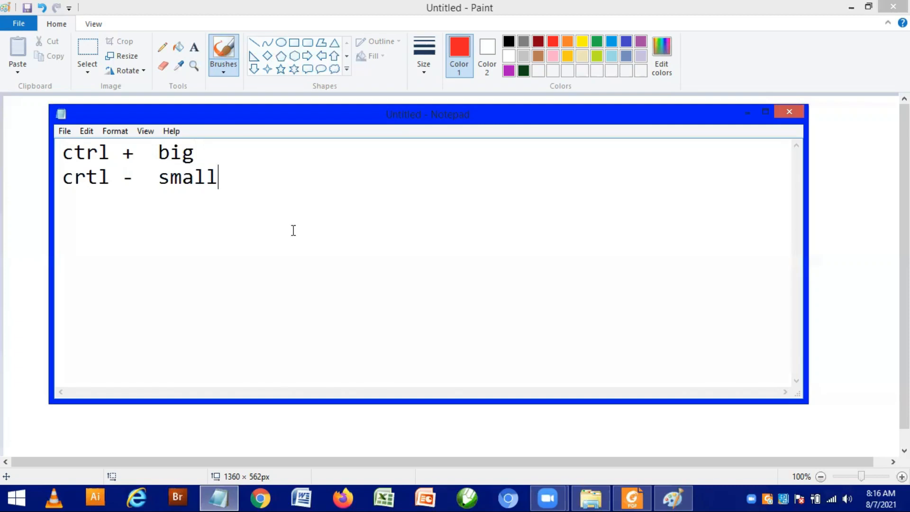
Step: Correct the second line's misspelled shortcut to "ctrl" and close Notepad without saving the note
click(97, 173)
key(BackSpace)
key(BackSpace)
text(trl)
key(BackSpace)
key(alt+F4)
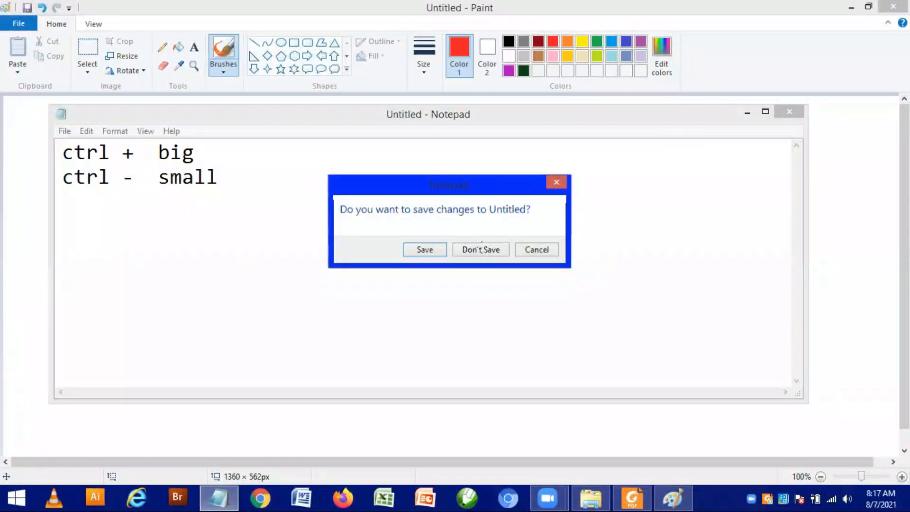
click(482, 250)
Step: Paint three slanted red strokes on the empty area beside the black sketch, enlarging the brush before each new stroke
click(282, 254)
drag(88, 165, 92, 174)
drag(134, 252, 136, 251)
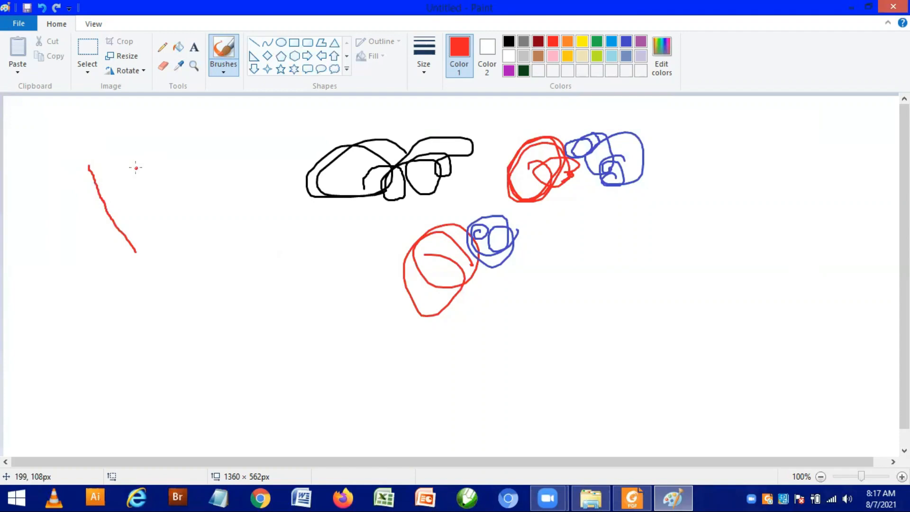
key(ctrl+plus)
drag(136, 168, 142, 182)
drag(198, 291, 199, 295)
click(194, 151)
drag(194, 151, 197, 158)
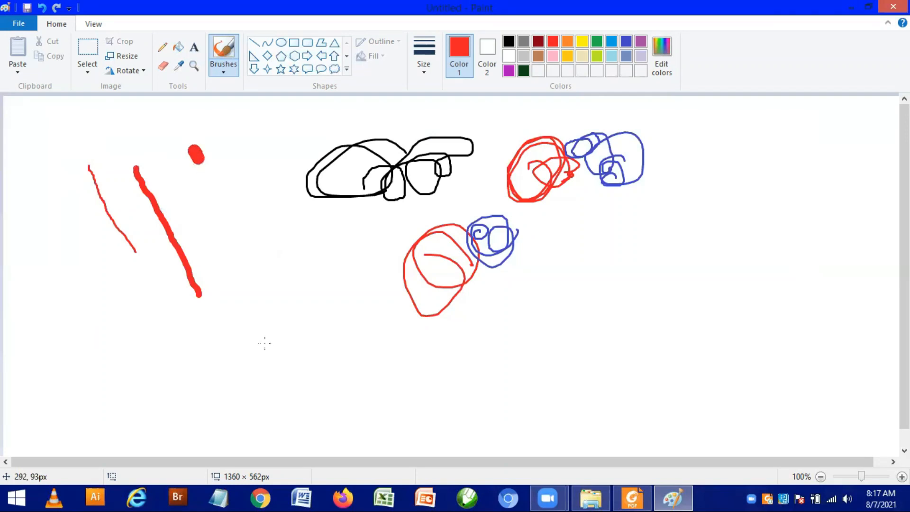
drag(265, 342, 267, 349)
Step: Enlarge the brush further and paint a thick red stroke curving down and underneath the existing sketches
click(337, 231)
key(ctrl+KP_Add)
key(ctrl+KP_Add)
key(ctrl+KP_Add)
key(ctrl+KP_Add)
key(ctrl+KP_Add)
key(ctrl+KP_Add)
key(ctrl+KP_Add)
click(337, 231)
drag(259, 166, 283, 229)
mouse_move(341, 331)
mouse_down()
mouse_move(363, 356)
mouse_move(457, 377)
mouse_move(539, 351)
mouse_up()
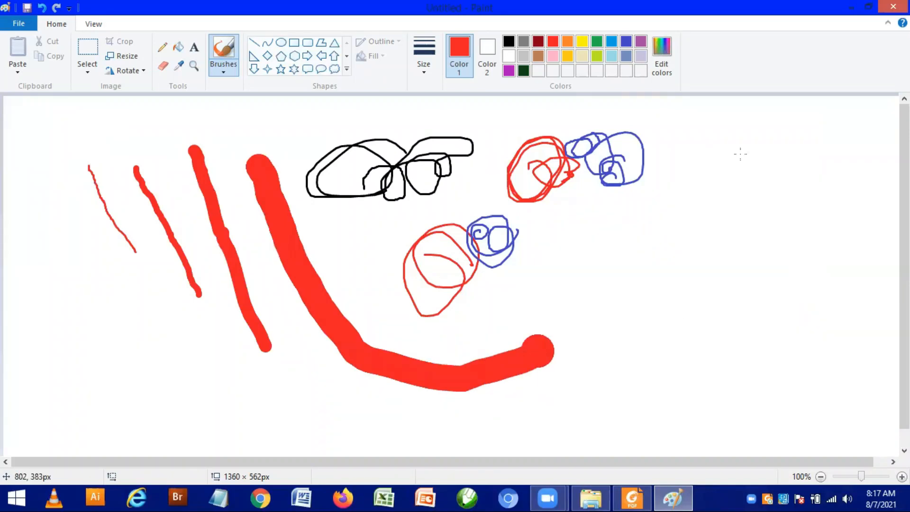
Step: Paint a very thick red looping stroke on the empty area beyond the blue sketch
drag(741, 154, 683, 327)
drag(751, 142, 761, 325)
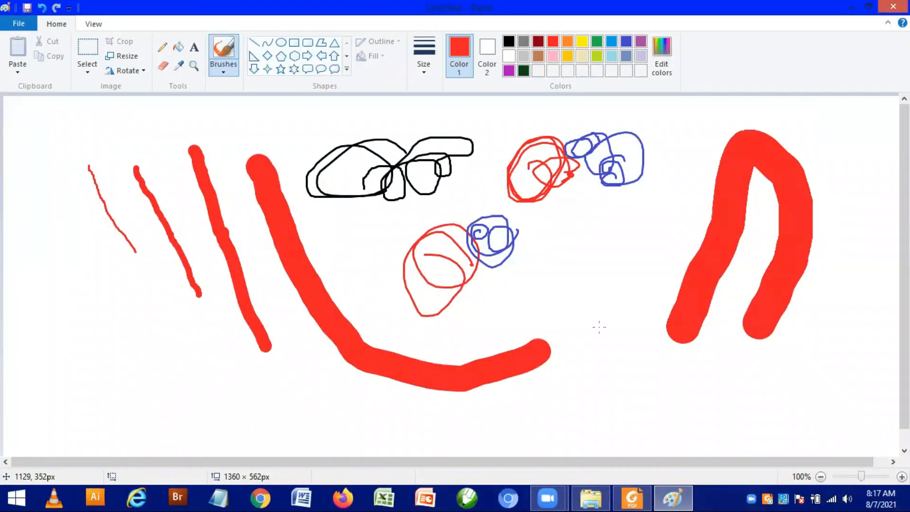
drag(616, 358, 779, 211)
drag(603, 282, 609, 348)
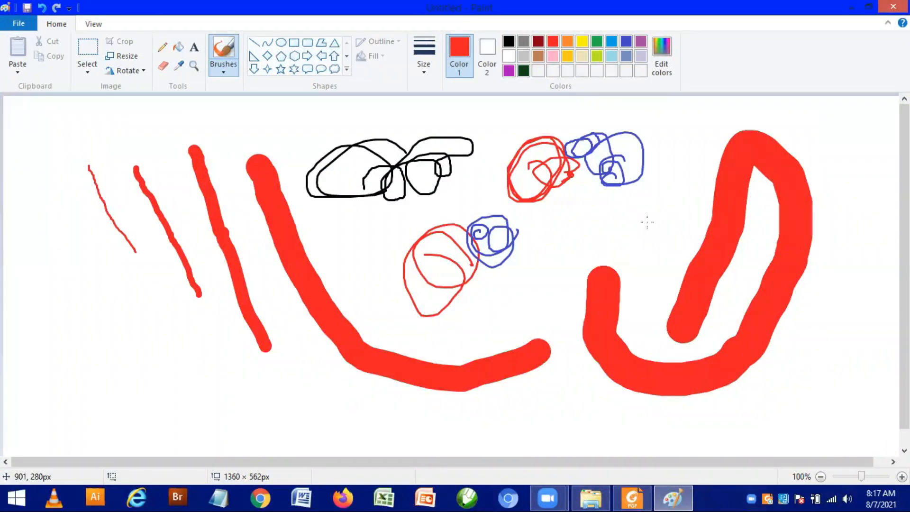
Step: Shrink the brush and paint a thinner bent red stroke and a small scribble between the blue sketches and the thick loop
click(647, 222)
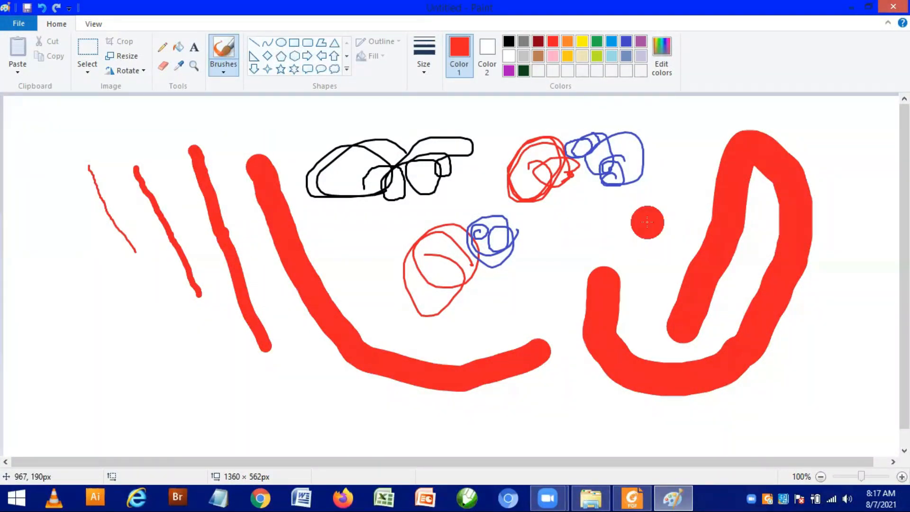
key(ctrl+minus)
key(ctrl+minus)
key(ctrl+minus)
key(ctrl+minus)
key(ctrl+minus)
key(ctrl+minus)
key(ctrl+minus)
key(ctrl+minus)
key(ctrl+minus)
key(ctrl+minus)
key(ctrl+minus)
key(ctrl+minus)
key(ctrl+minus)
key(ctrl+minus)
key(ctrl+minus)
key(ctrl+minus)
key(ctrl+minus)
key(ctrl+minus)
key(ctrl+minus)
key(ctrl+minus)
key(ctrl+minus)
key(ctrl+minus)
key(ctrl+minus)
key(ctrl+minus)
key(ctrl+minus)
key(ctrl+minus)
key(ctrl+minus)
key(ctrl+minus)
key(ctrl+minus)
key(ctrl+minus)
key(ctrl+minus)
drag(648, 223, 601, 244)
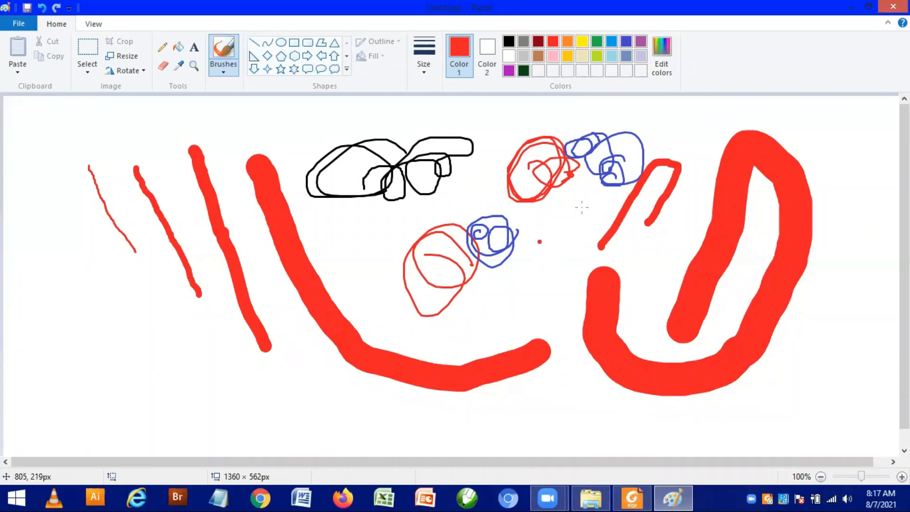
drag(540, 242, 582, 207)
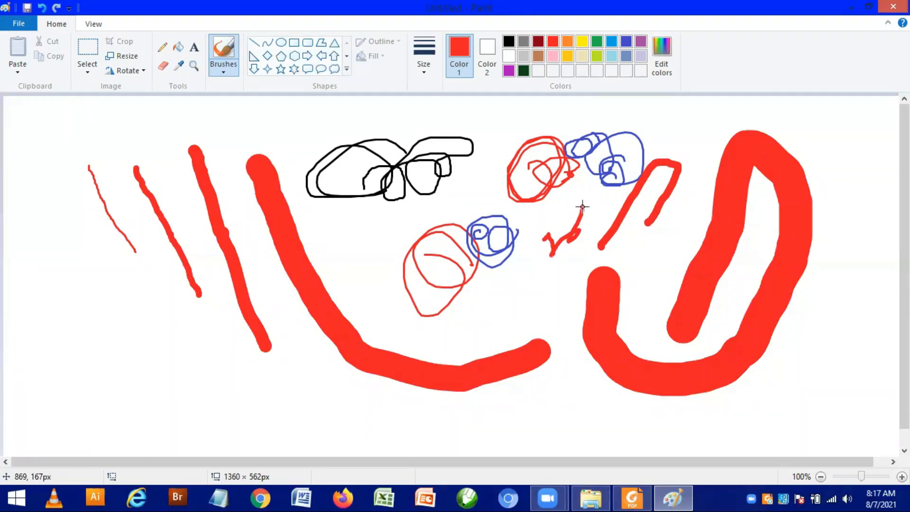
Step: Select the entire drawing and delete it
key(ctrl+a)
key(Delete)
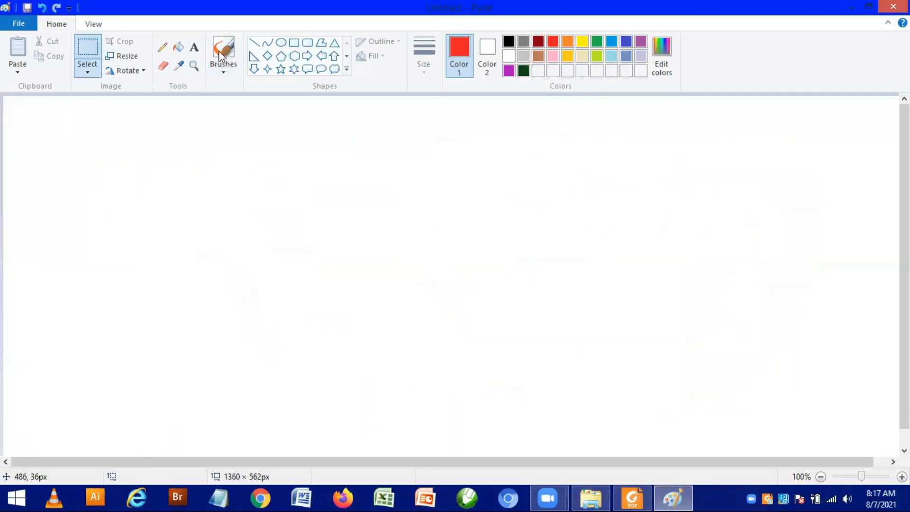
Step: Choose the Airbrush and spray a thin wavy red line, and a wider curved one below it with a larger size
click(222, 71)
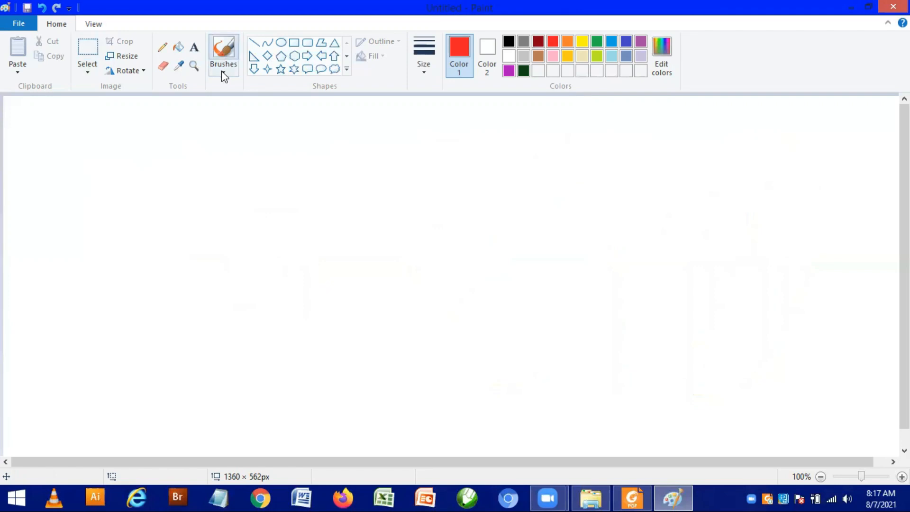
click(221, 71)
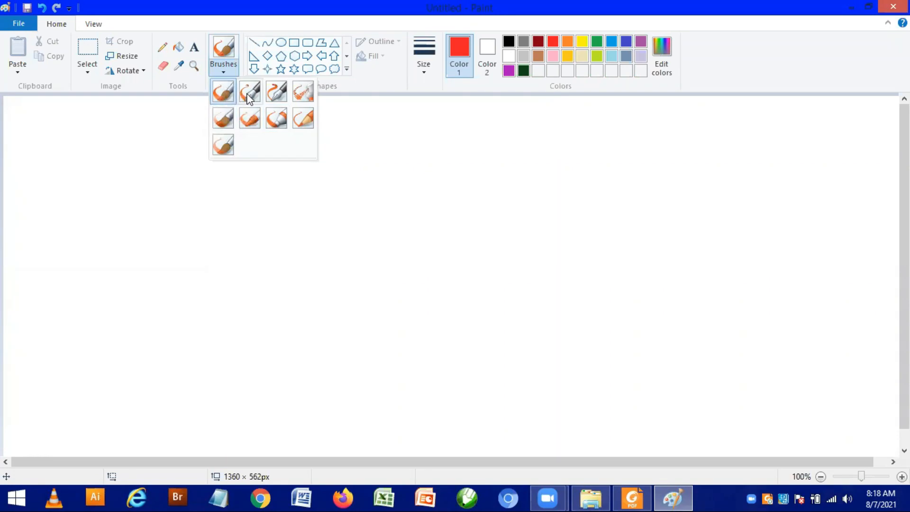
click(299, 95)
drag(357, 135, 442, 163)
mouse_move(616, 145)
mouse_down()
mouse_move(674, 154)
mouse_move(611, 180)
mouse_up()
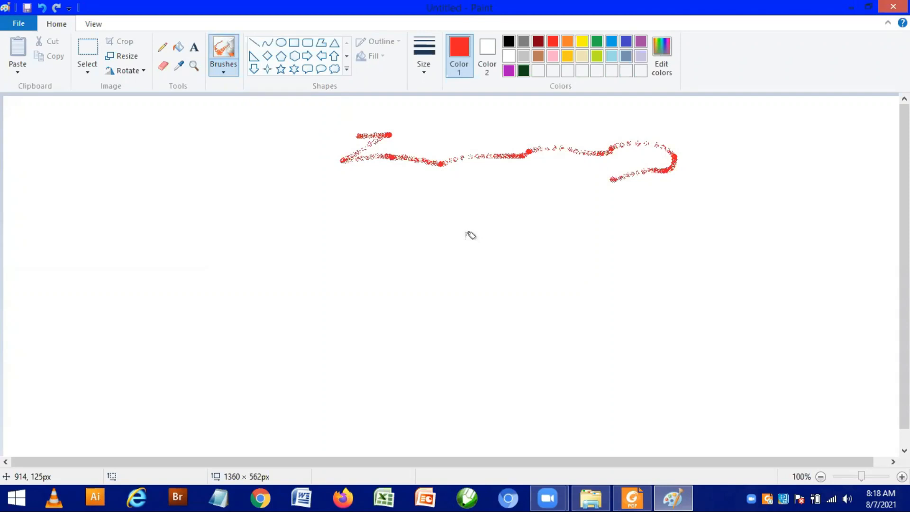
drag(469, 234, 466, 238)
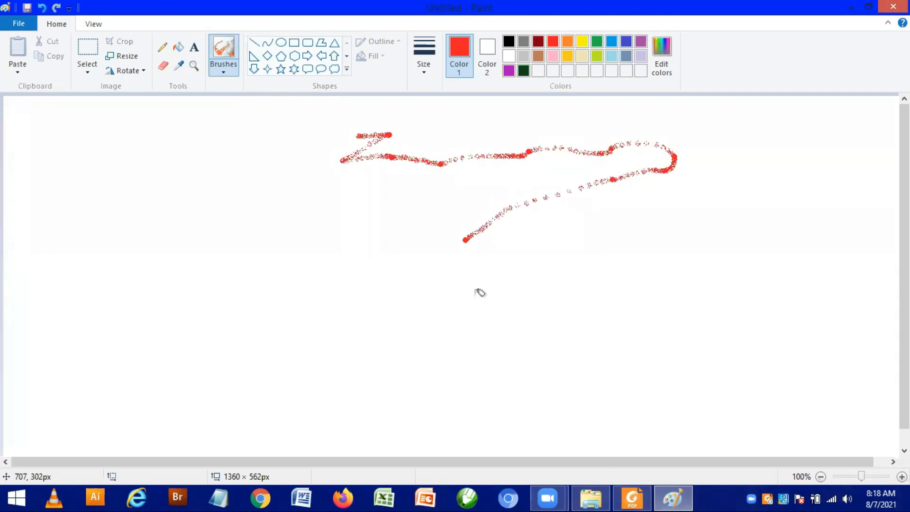
mouse_move(480, 292)
mouse_down()
mouse_move(382, 250)
mouse_move(492, 360)
mouse_move(476, 368)
mouse_move(373, 269)
mouse_up()
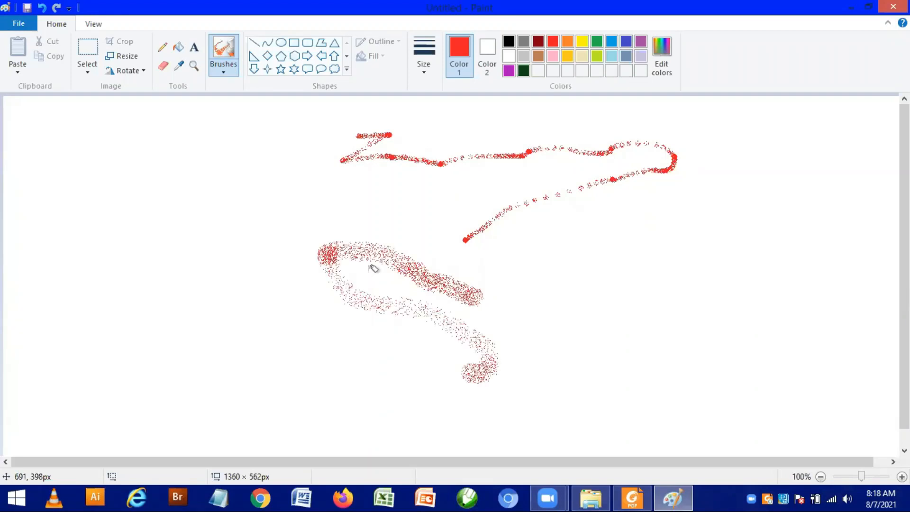
Step: Switch to the calligraphy brush and paint a thin diagonal red stroke and a thicker zigzag stroke beside it
click(223, 71)
click(250, 91)
drag(174, 138, 254, 243)
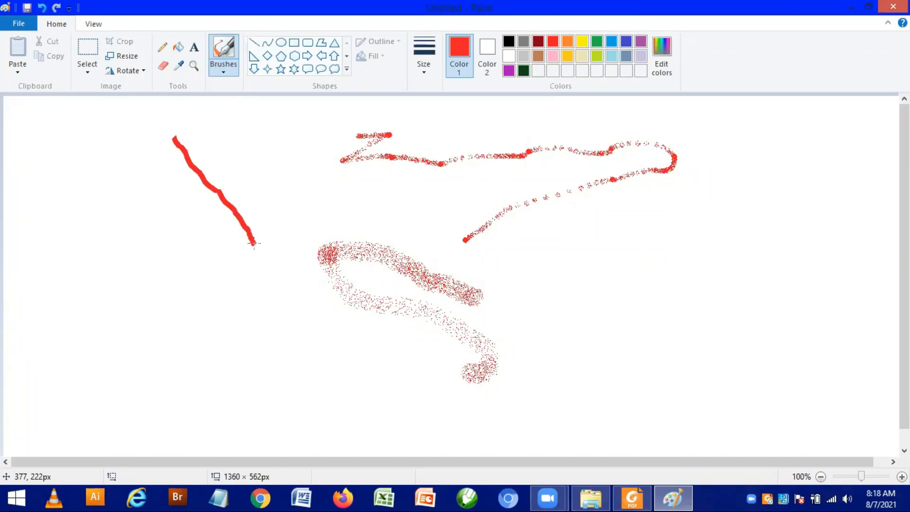
drag(108, 144, 91, 162)
mouse_move(117, 194)
mouse_down()
mouse_move(137, 205)
mouse_move(143, 234)
mouse_move(173, 230)
mouse_up()
drag(190, 302, 228, 339)
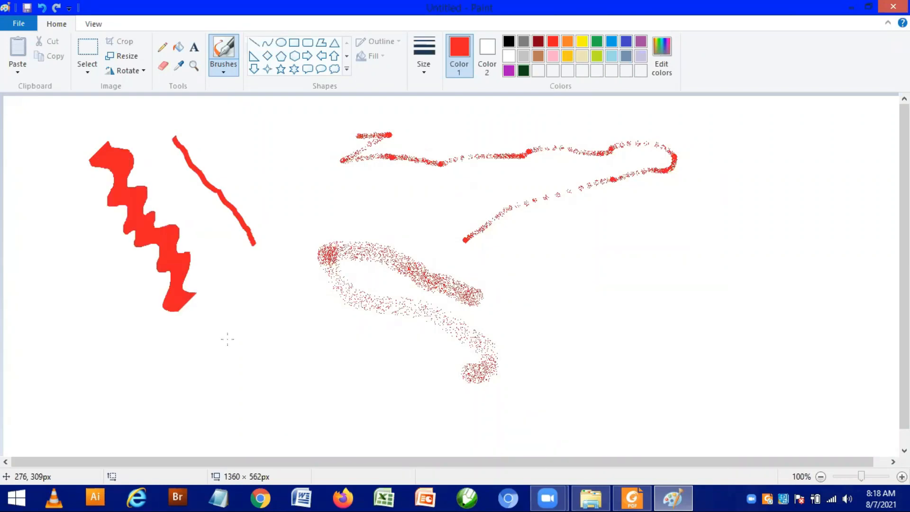
Step: Clear all the airbrush and calligraphy strokes from the canvas
key(ctrl+a)
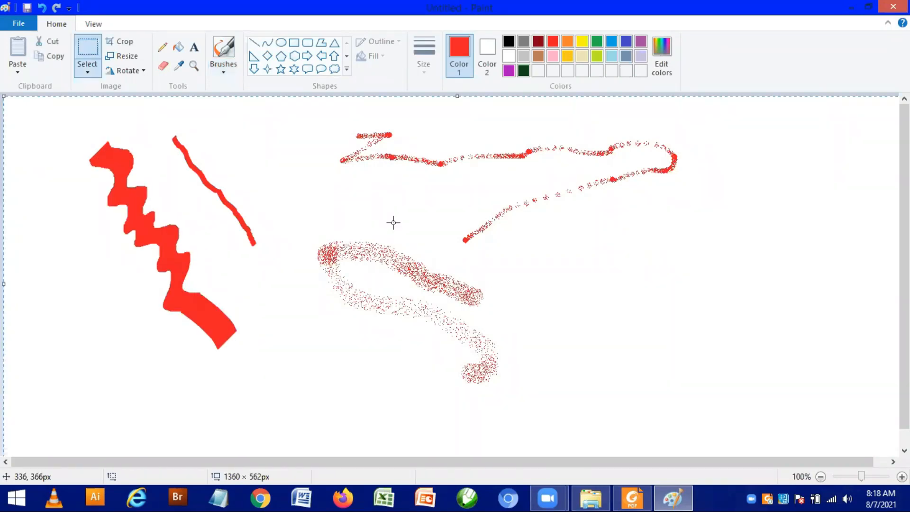
key(Delete)
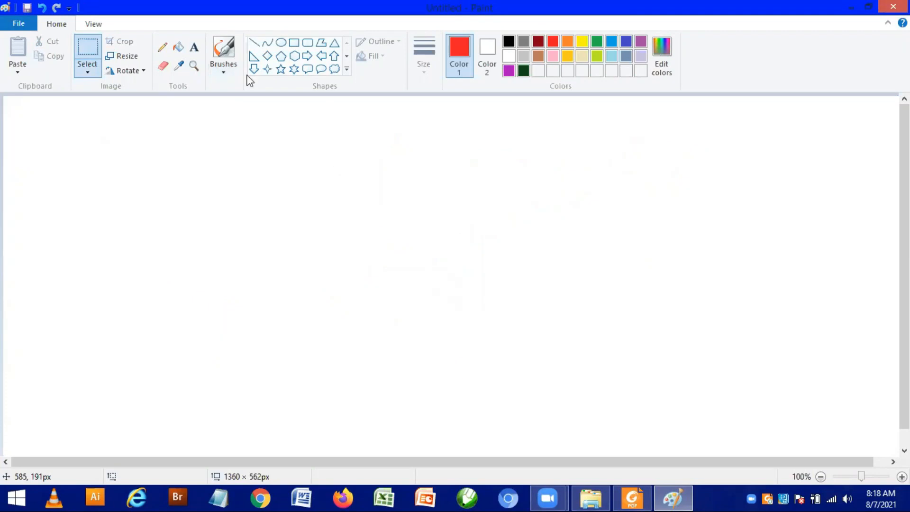
drag(341, 165, 395, 224)
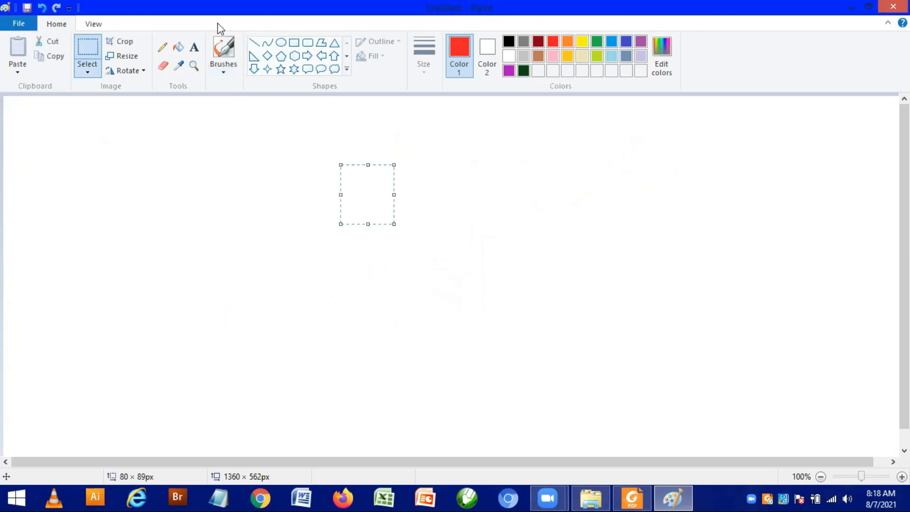
Step: Paint a large red ribbon bow with two loops, a filled knot and two tails using the calligraphy brush
click(378, 208)
mouse_move(378, 209)
mouse_down()
mouse_move(325, 155)
mouse_move(315, 234)
mouse_move(386, 199)
mouse_move(454, 143)
mouse_move(549, 187)
mouse_up()
mouse_move(475, 207)
mouse_down()
mouse_move(374, 207)
mouse_move(399, 259)
mouse_move(350, 326)
mouse_move(371, 395)
mouse_up()
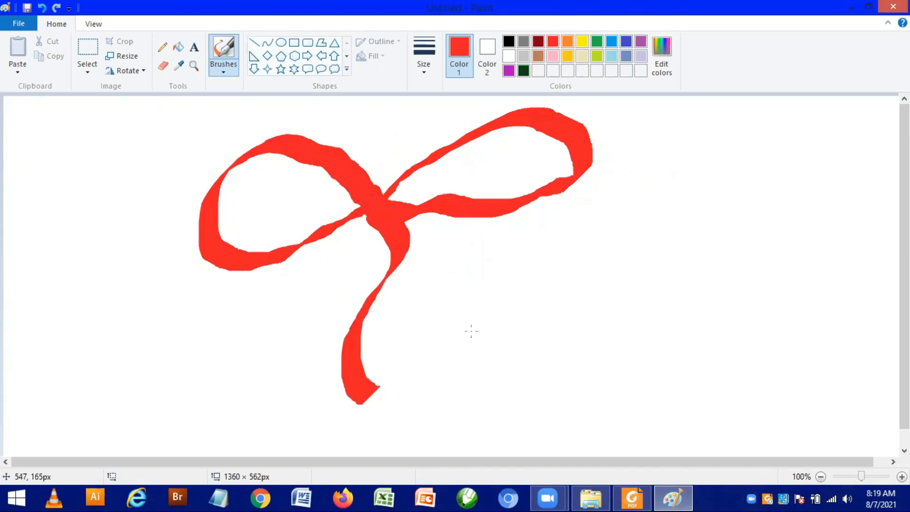
drag(472, 331, 379, 223)
drag(473, 318, 517, 377)
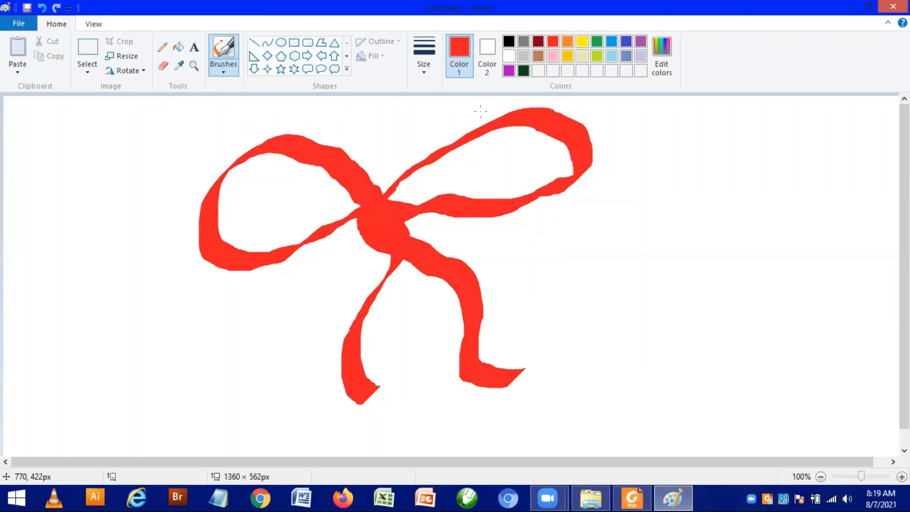
Step: Switch to the basic round brush and draw a small bow beside the ribbon, continuing into loose scribbles next to its tail
click(218, 91)
drag(641, 201, 651, 225)
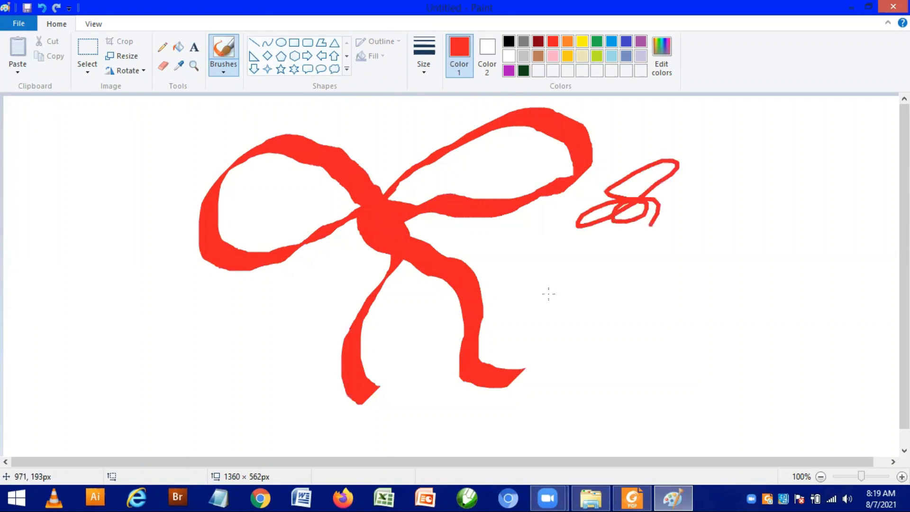
drag(548, 294, 548, 294)
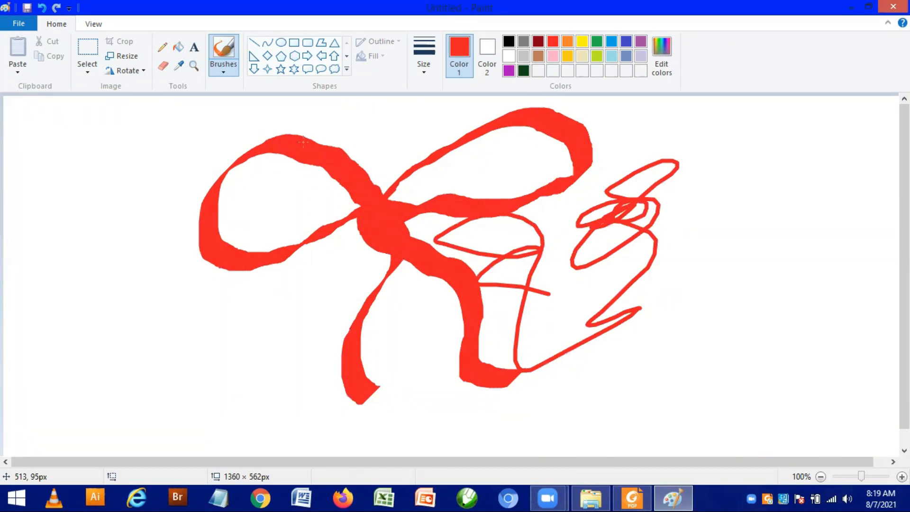
Step: Erase part of the ribbon around its knot with the Eraser, enlarge the eraser, and erase across the middle of the bow
click(166, 69)
mouse_move(309, 166)
mouse_down()
mouse_move(338, 147)
mouse_move(421, 173)
mouse_move(313, 216)
mouse_move(335, 176)
mouse_move(301, 182)
mouse_move(342, 179)
mouse_move(332, 158)
mouse_up()
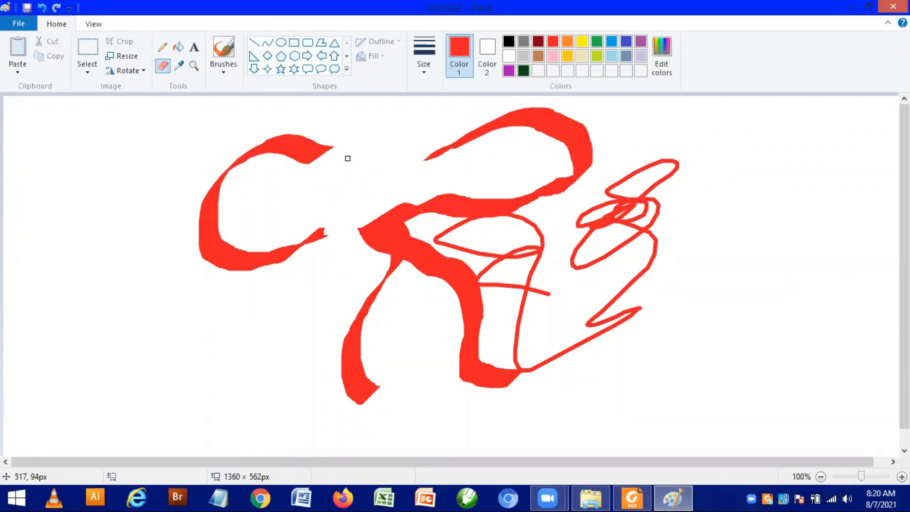
key(ctrl+plus)
key(ctrl+plus)
key(ctrl+plus)
key(ctrl+plus)
key(ctrl+plus)
key(ctrl+plus)
key(ctrl+plus)
key(ctrl+plus)
key(ctrl+plus)
key(ctrl+plus)
key(ctrl+plus)
key(ctrl+plus)
key(ctrl+plus)
key(ctrl+plus)
key(ctrl+plus)
key(ctrl+plus)
key(ctrl+plus)
key(ctrl+plus)
key(ctrl+plus)
key(ctrl+plus)
key(ctrl+plus)
key(ctrl+plus)
key(ctrl+plus)
key(ctrl+plus)
key(ctrl+plus)
key(ctrl+plus)
key(ctrl+plus)
key(ctrl+plus)
key(ctrl+plus)
key(ctrl+plus)
key(ctrl+plus)
key(ctrl+plus)
key(ctrl+plus)
key(ctrl+plus)
key(ctrl+plus)
key(ctrl+plus)
mouse_move(348, 159)
mouse_down()
mouse_move(232, 166)
mouse_move(285, 244)
mouse_move(503, 122)
mouse_move(457, 207)
mouse_move(358, 246)
mouse_move(689, 153)
mouse_move(446, 281)
mouse_move(353, 360)
mouse_move(524, 321)
mouse_move(477, 406)
mouse_move(640, 286)
mouse_move(459, 236)
mouse_up()
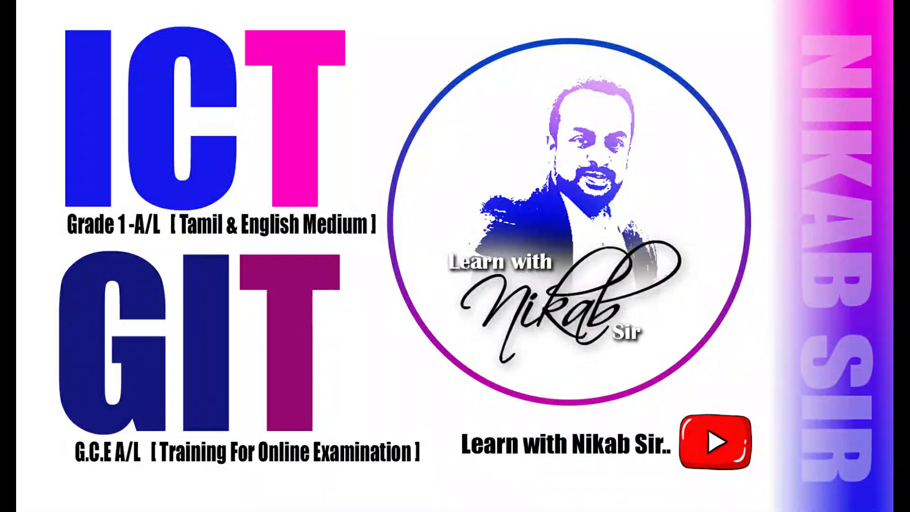